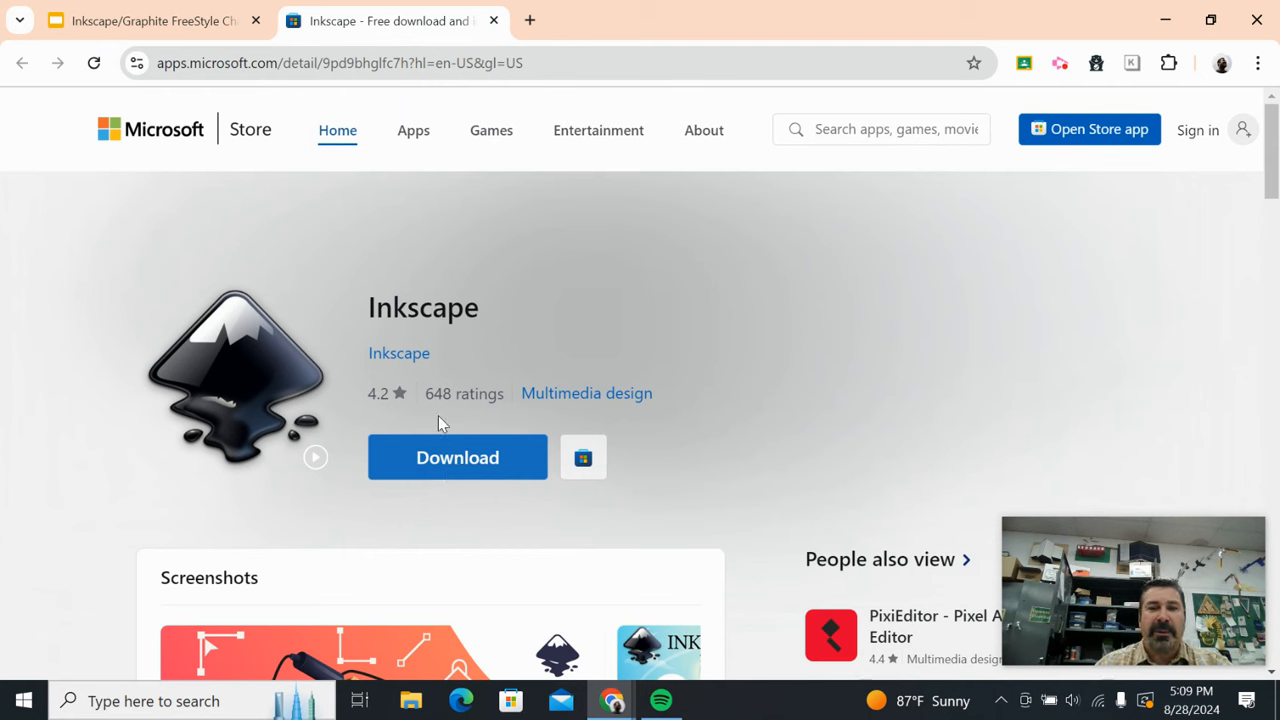
Step: Show the desktop and move the Inkscape shortcut out of the icon grid into the empty area beside it
click(1247, 701)
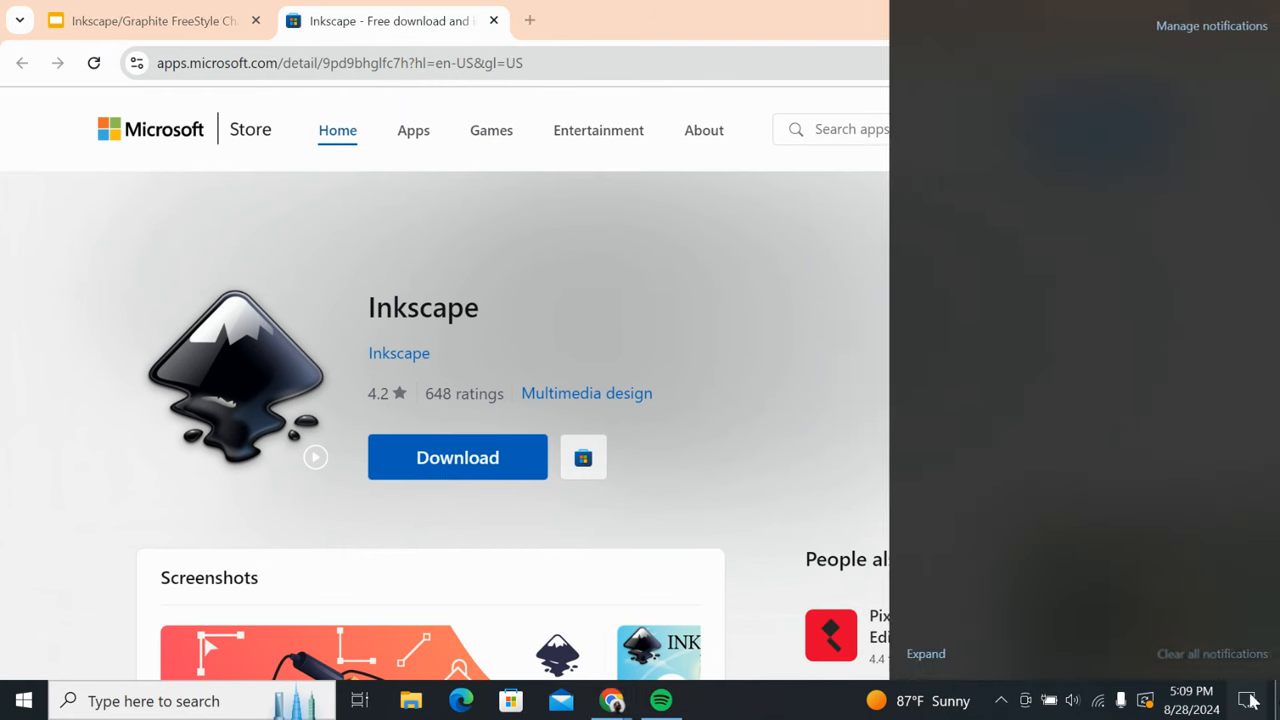
click(1277, 704)
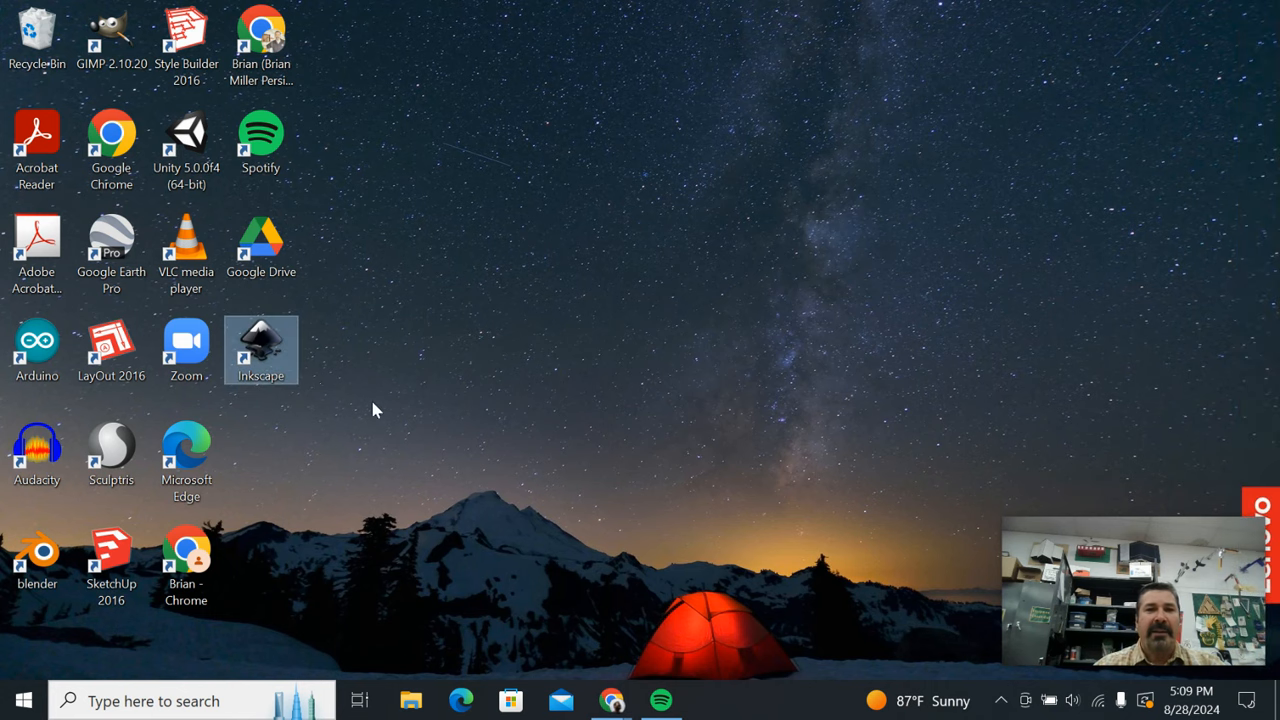
drag(265, 355, 500, 375)
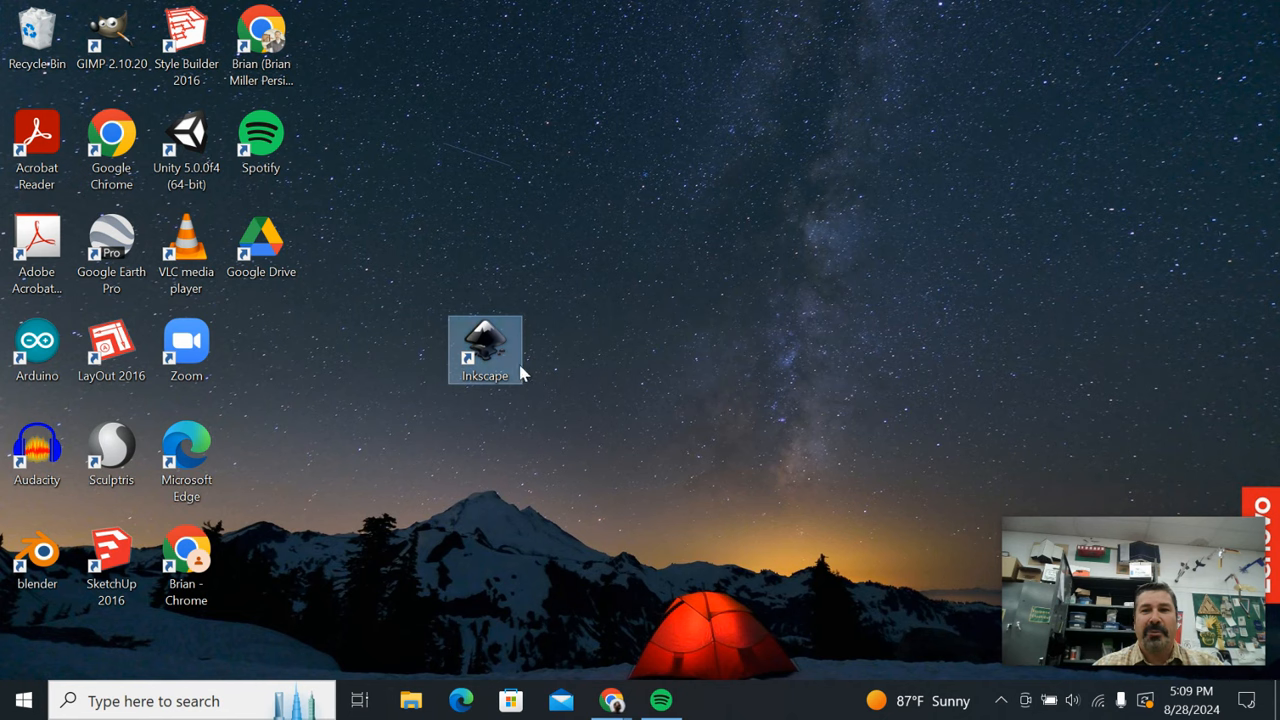
Step: Switch back to Chrome, advance the slideshow to the scoring guide slide, and open the linked scoring guide to review its Part One snowman requirements
click(611, 700)
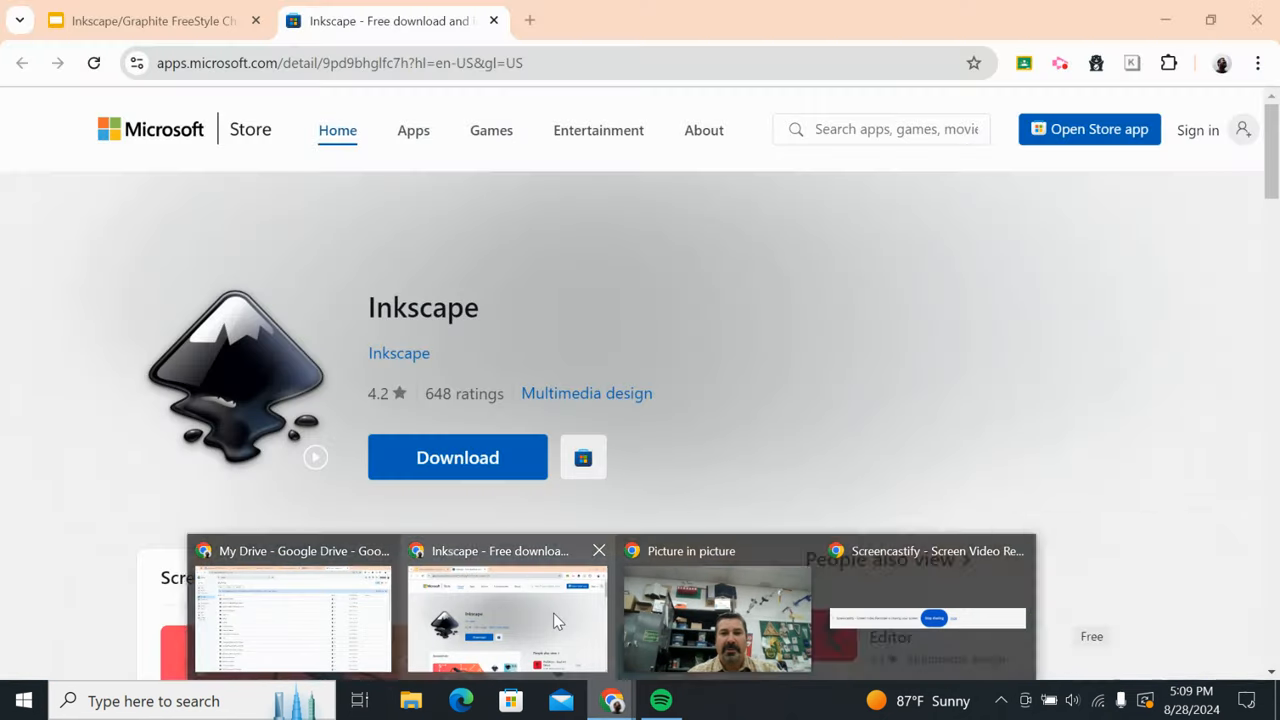
click(553, 613)
click(183, 24)
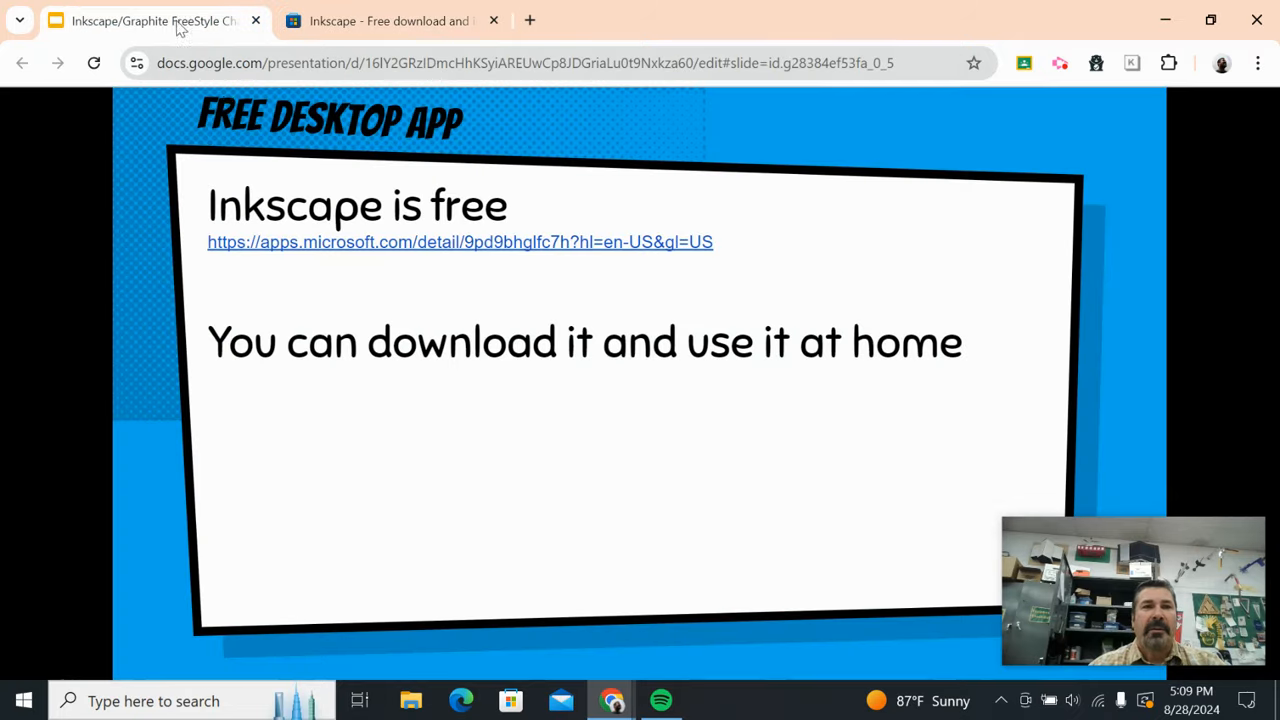
click(580, 477)
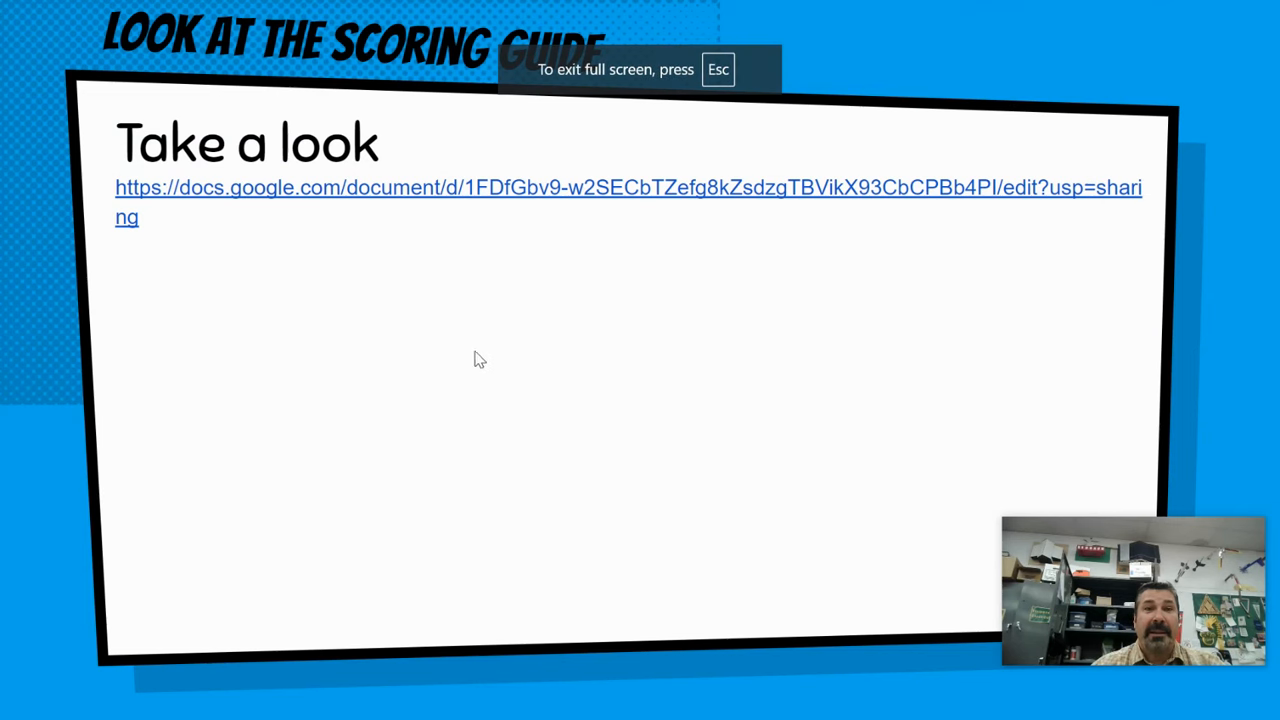
click(412, 193)
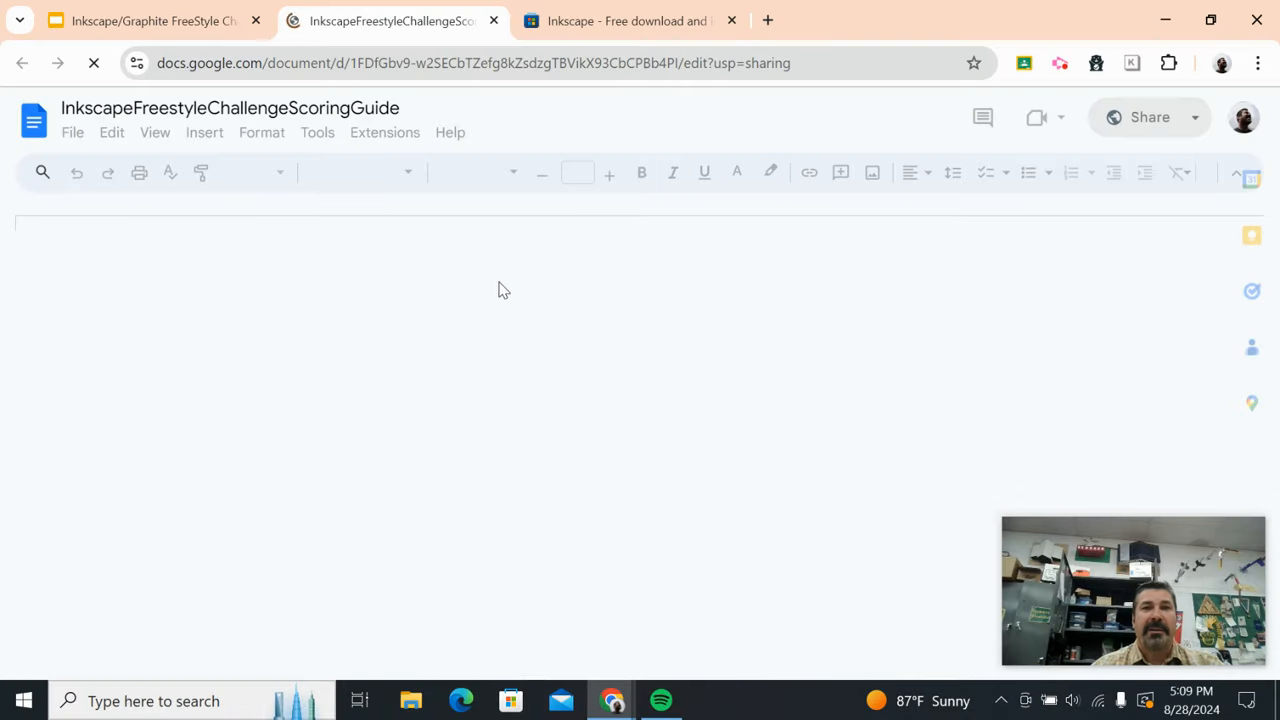
scroll(556, 412, down, 1)
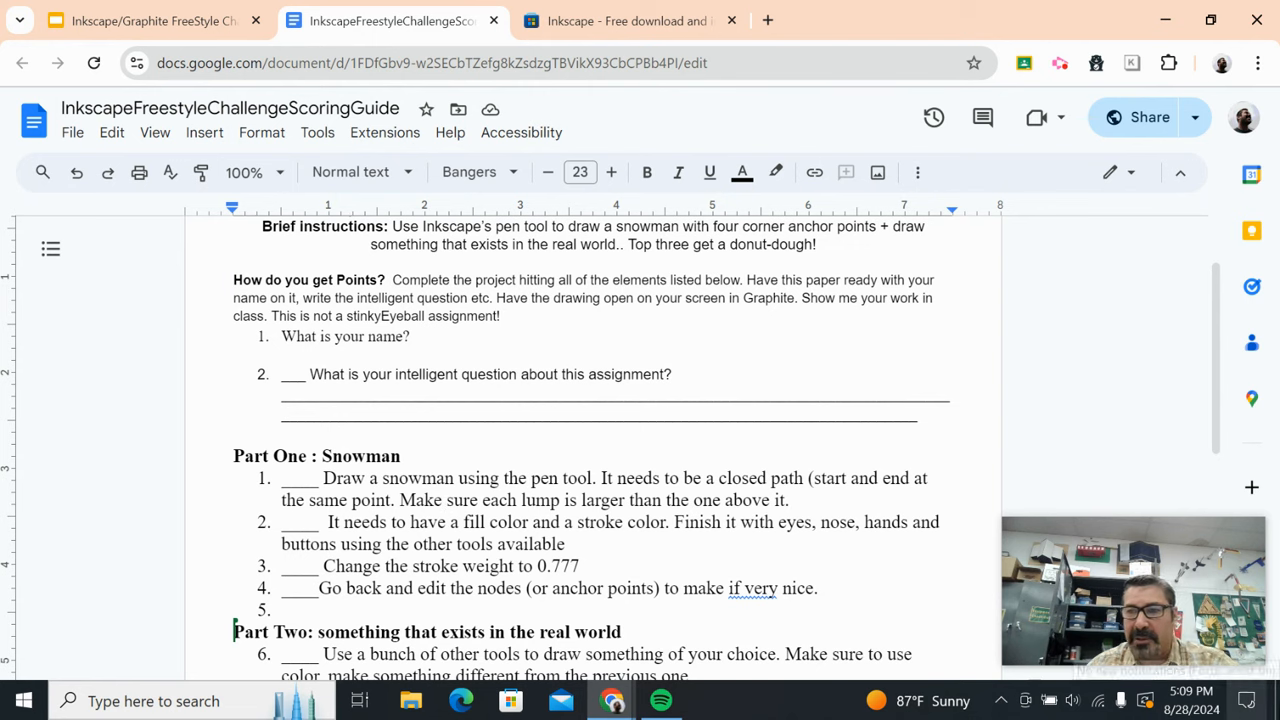
Step: Launch Inkscape from its desktop shortcut and create a new blank document
click(1277, 705)
double_click(500, 355)
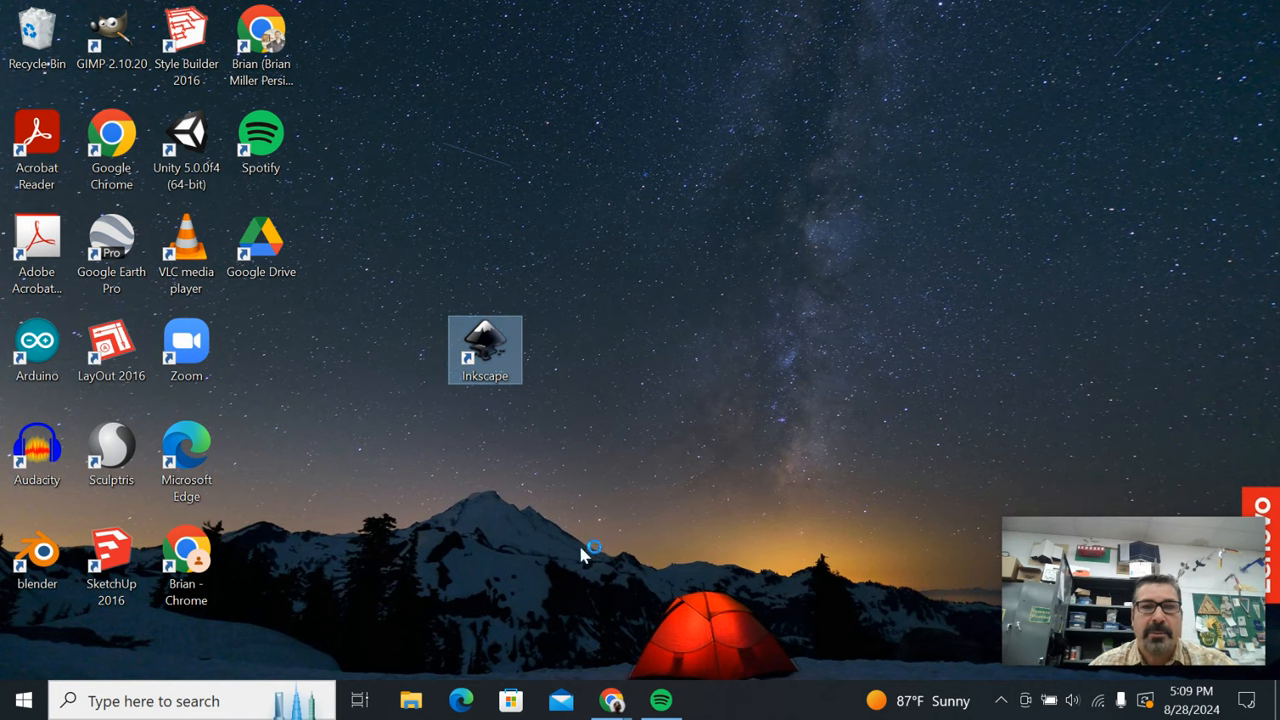
mouse_move(612, 700)
click(568, 665)
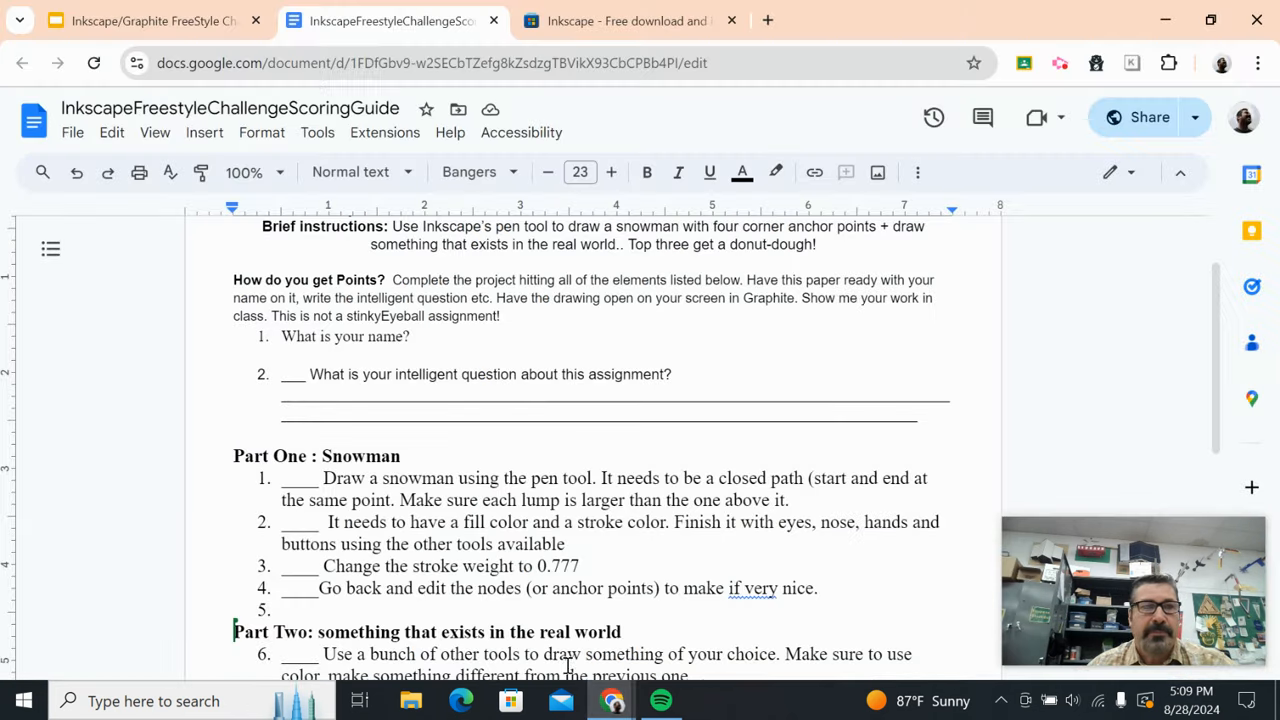
mouse_move(612, 700)
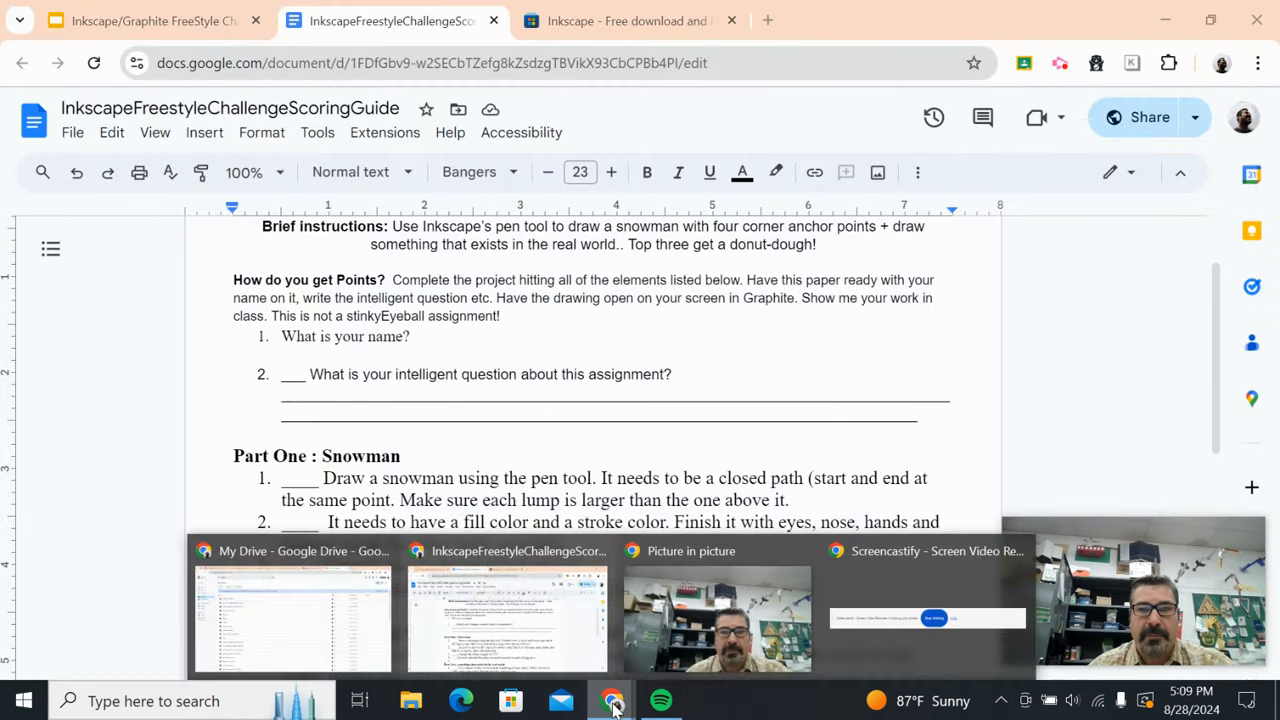
click(497, 652)
click(455, 640)
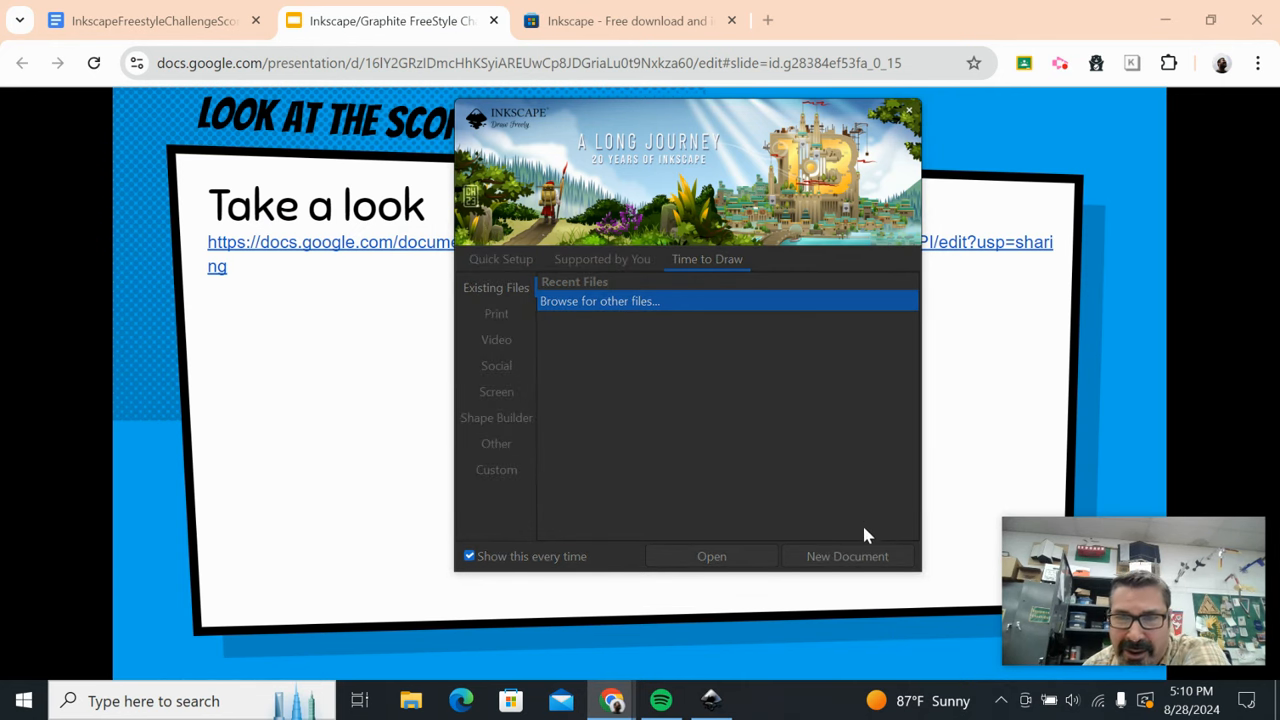
click(860, 556)
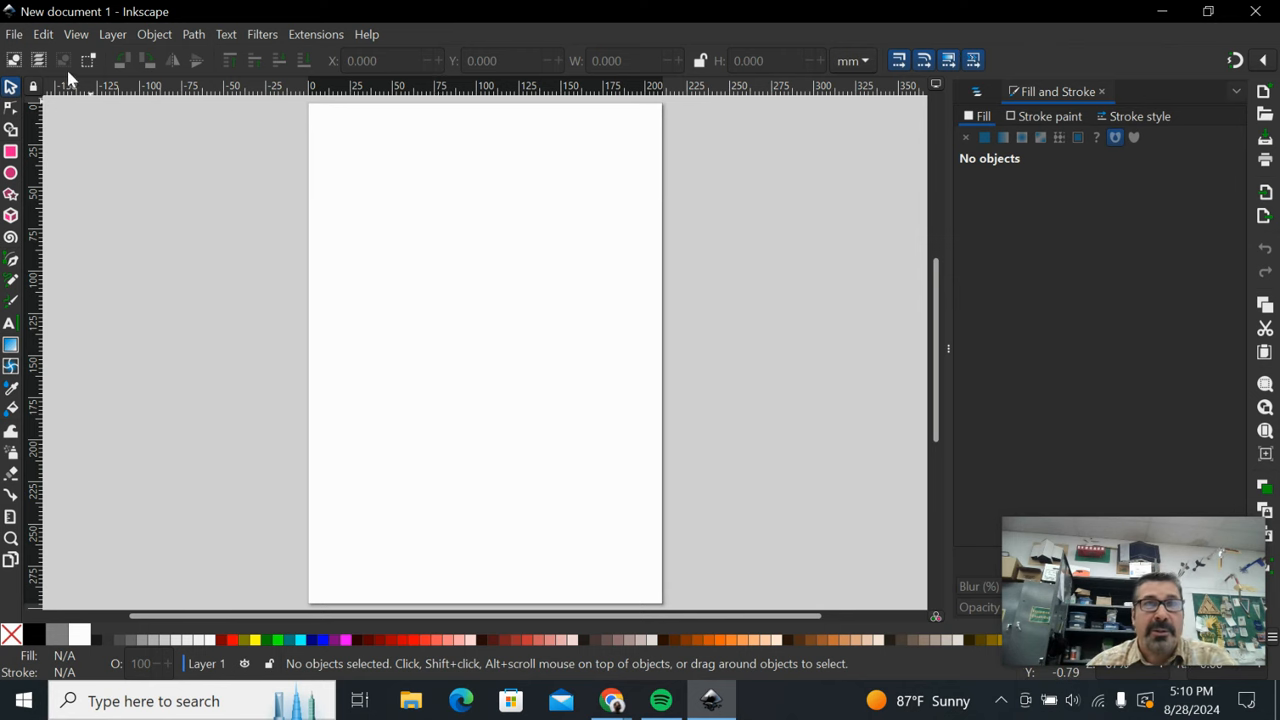
Step: Begin saving the document under a new name and open the personal network drive (T:) as the save location
click(15, 35)
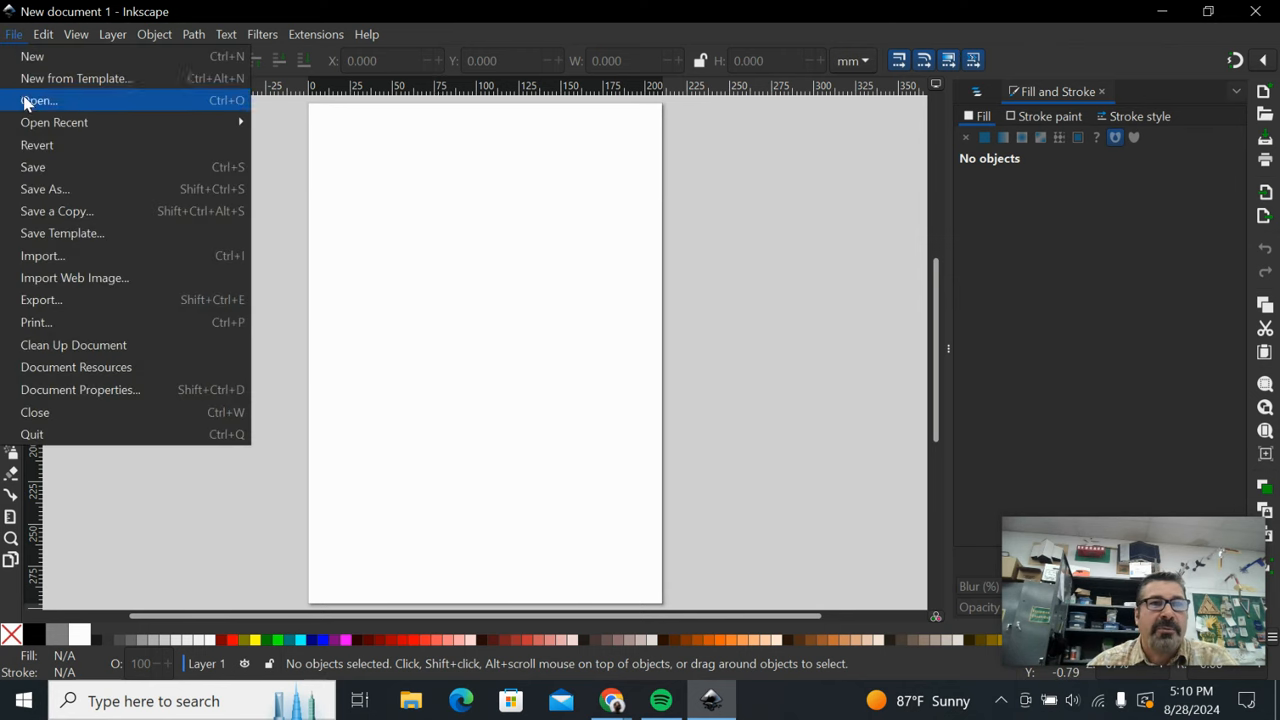
click(42, 190)
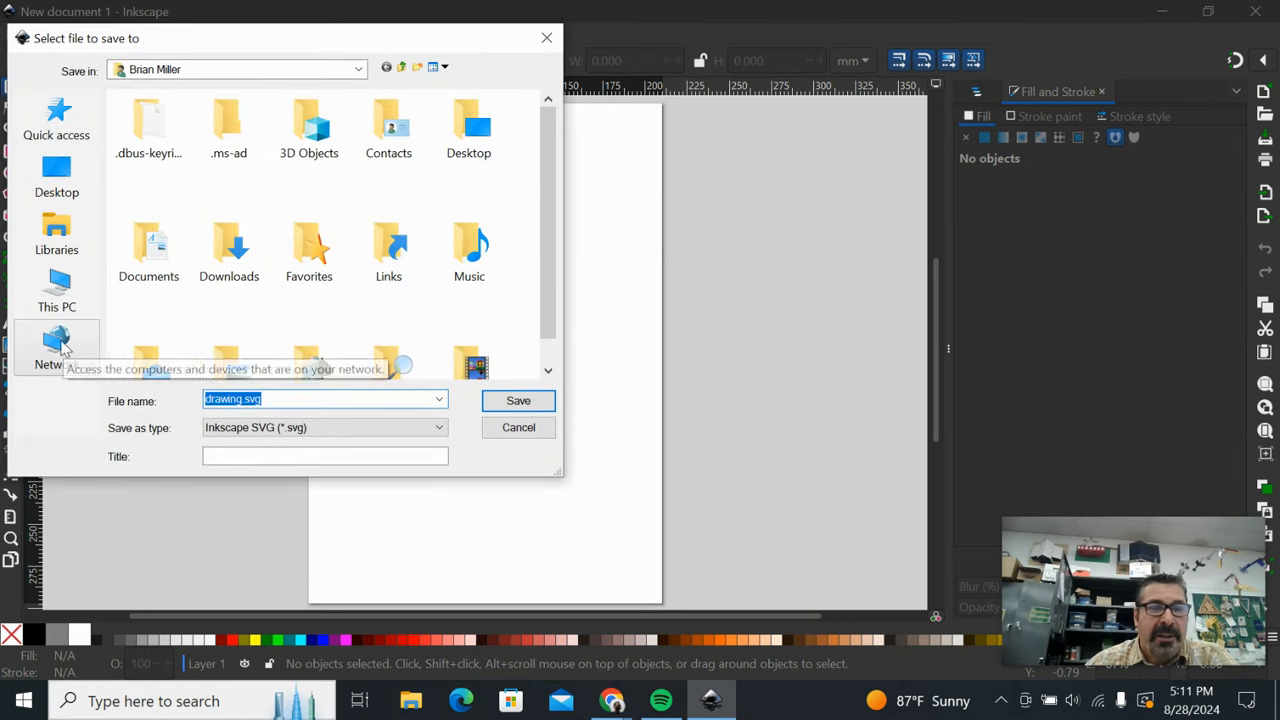
click(57, 298)
scroll(183, 289, down, 4)
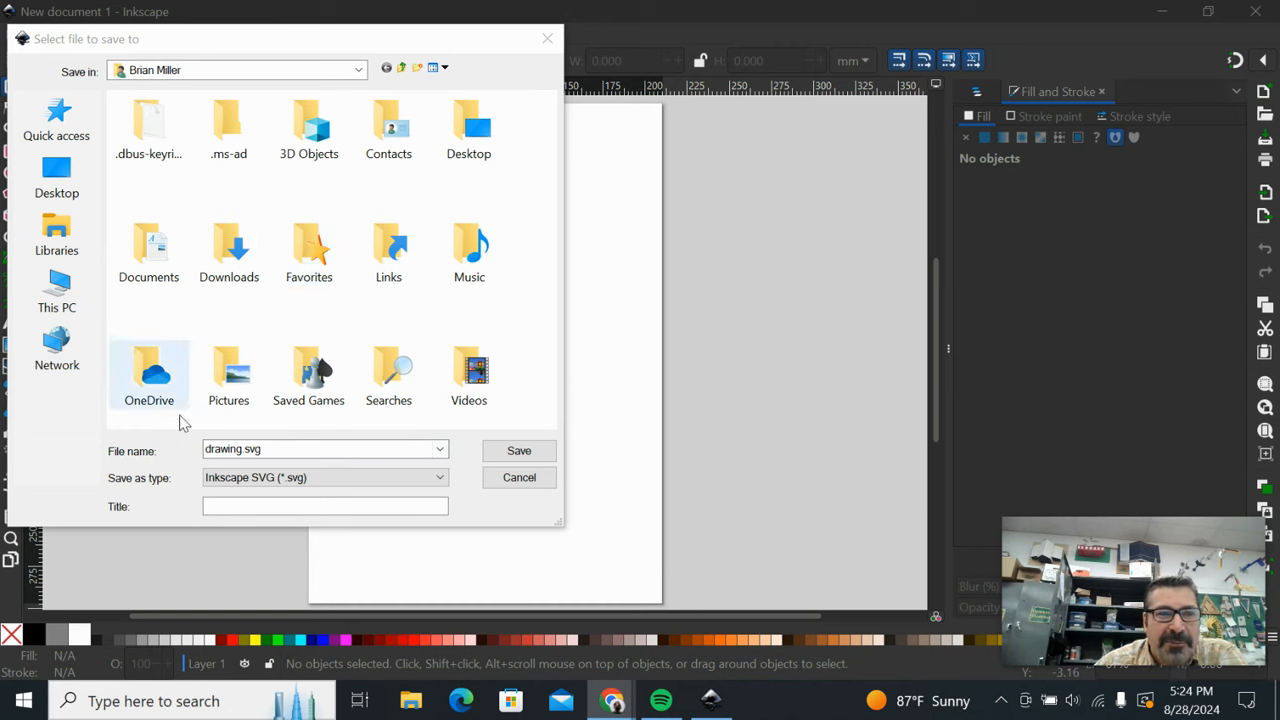
click(70, 310)
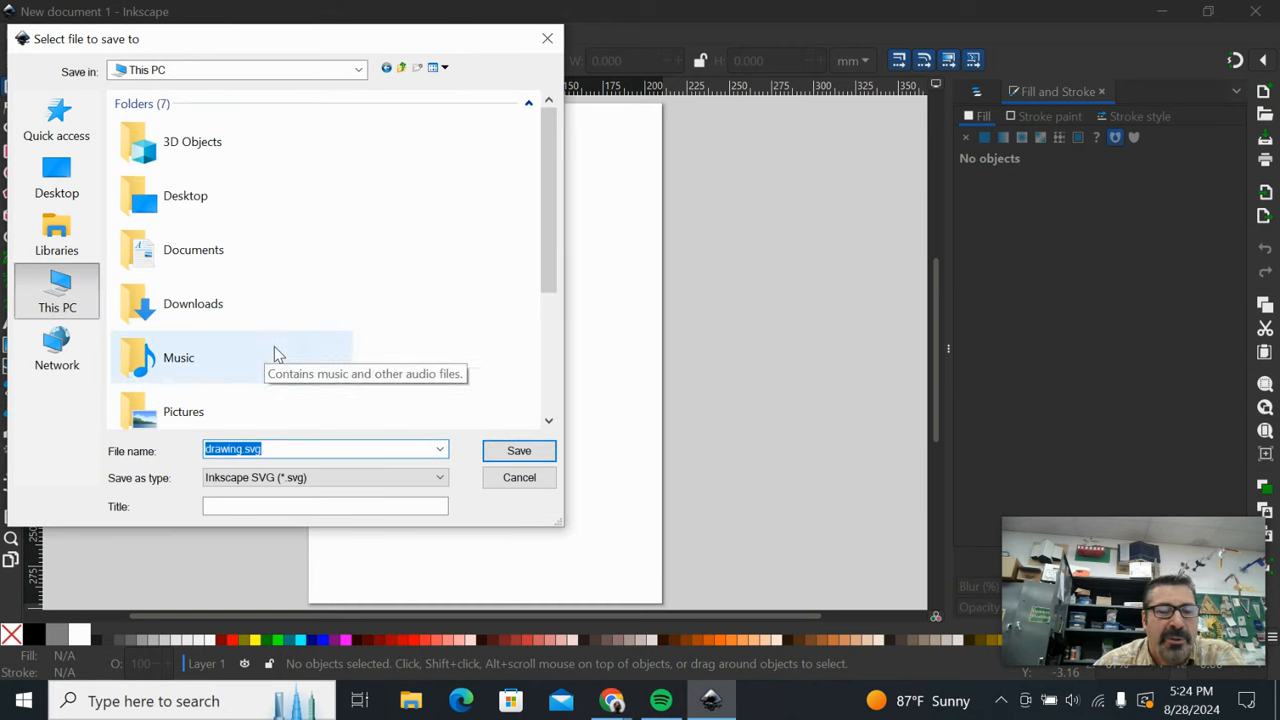
scroll(272, 353, down, 3)
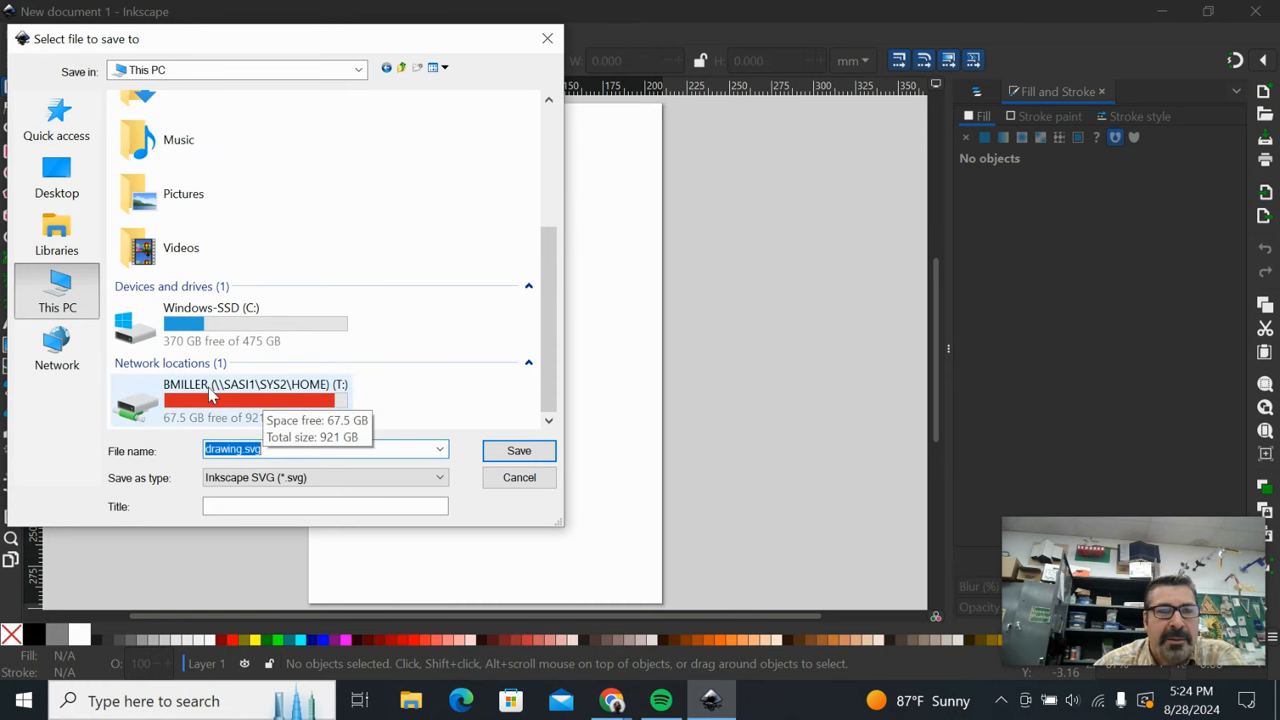
double_click(210, 392)
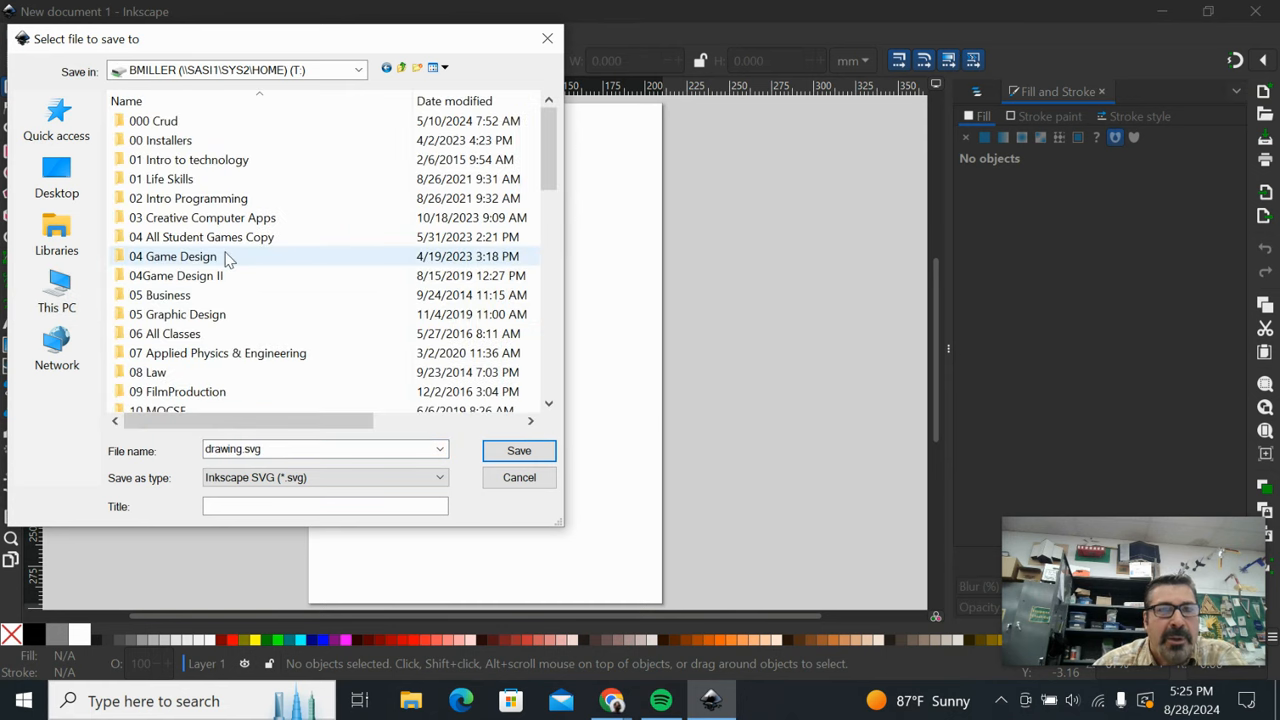
Step: Set the save location to the FreeStyles folder inside Creative Computers > Vector Design
scroll(228, 258, down, 4)
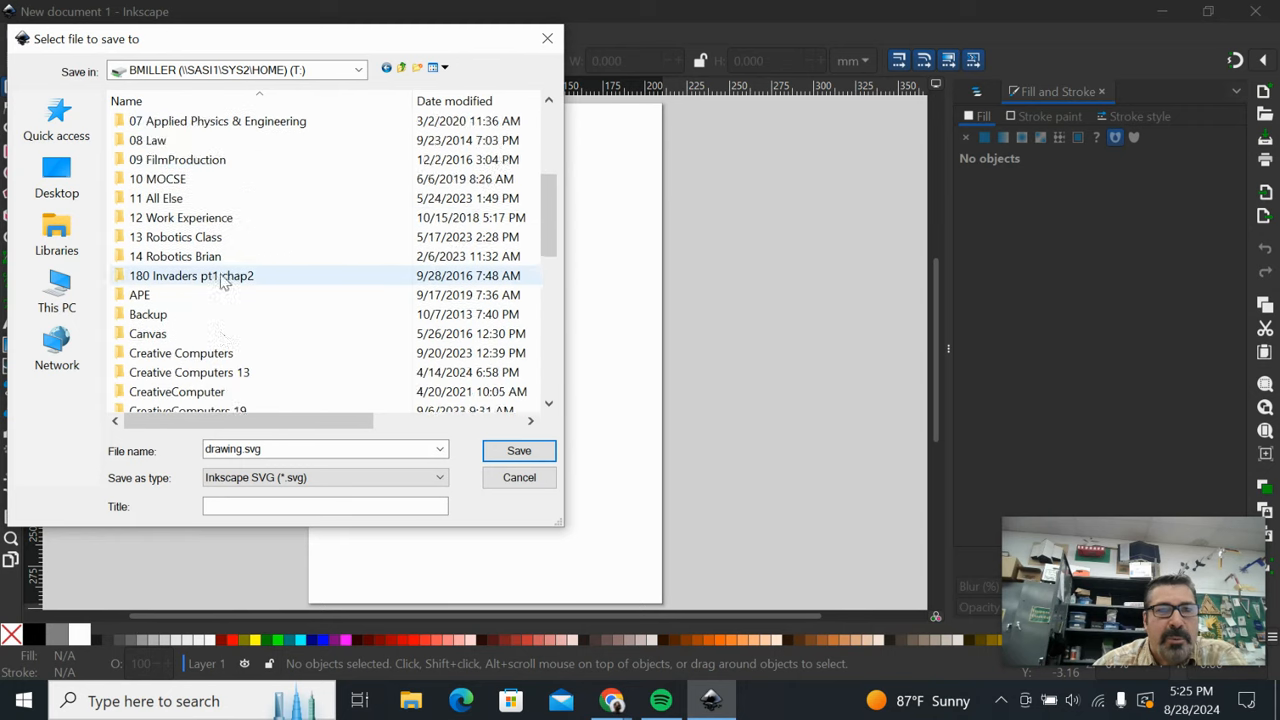
scroll(222, 280, down, 1)
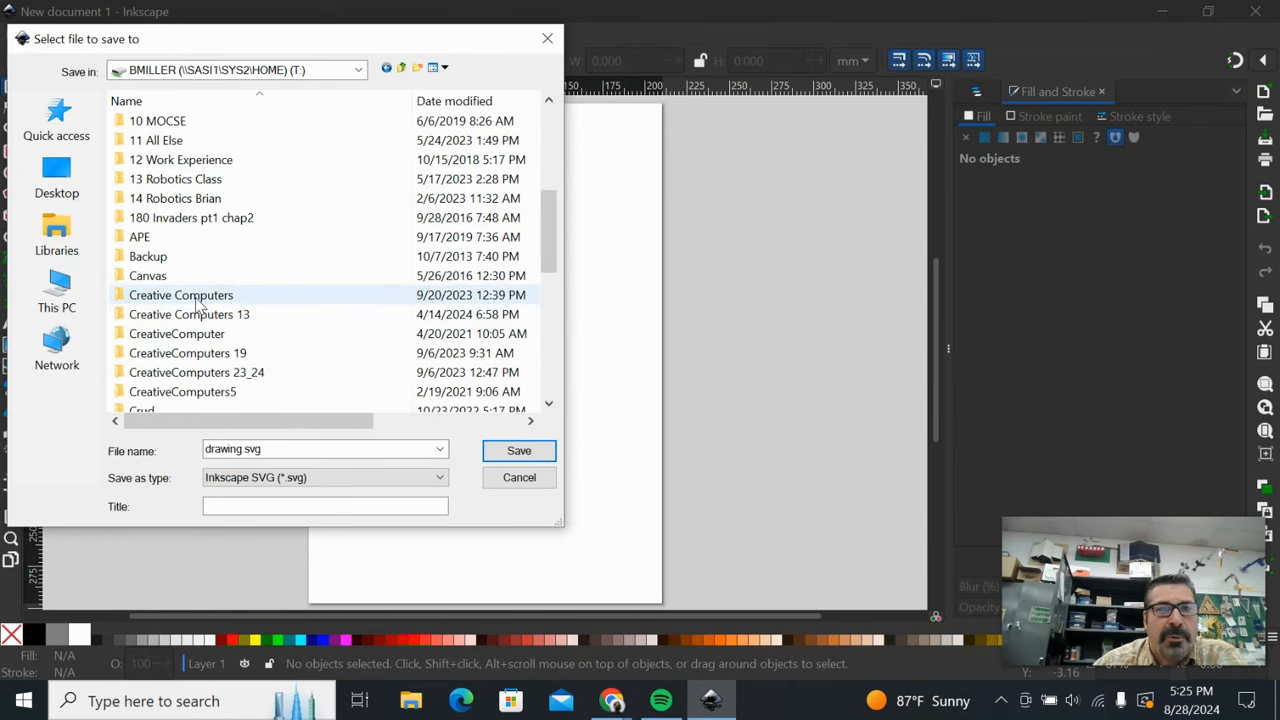
double_click(195, 298)
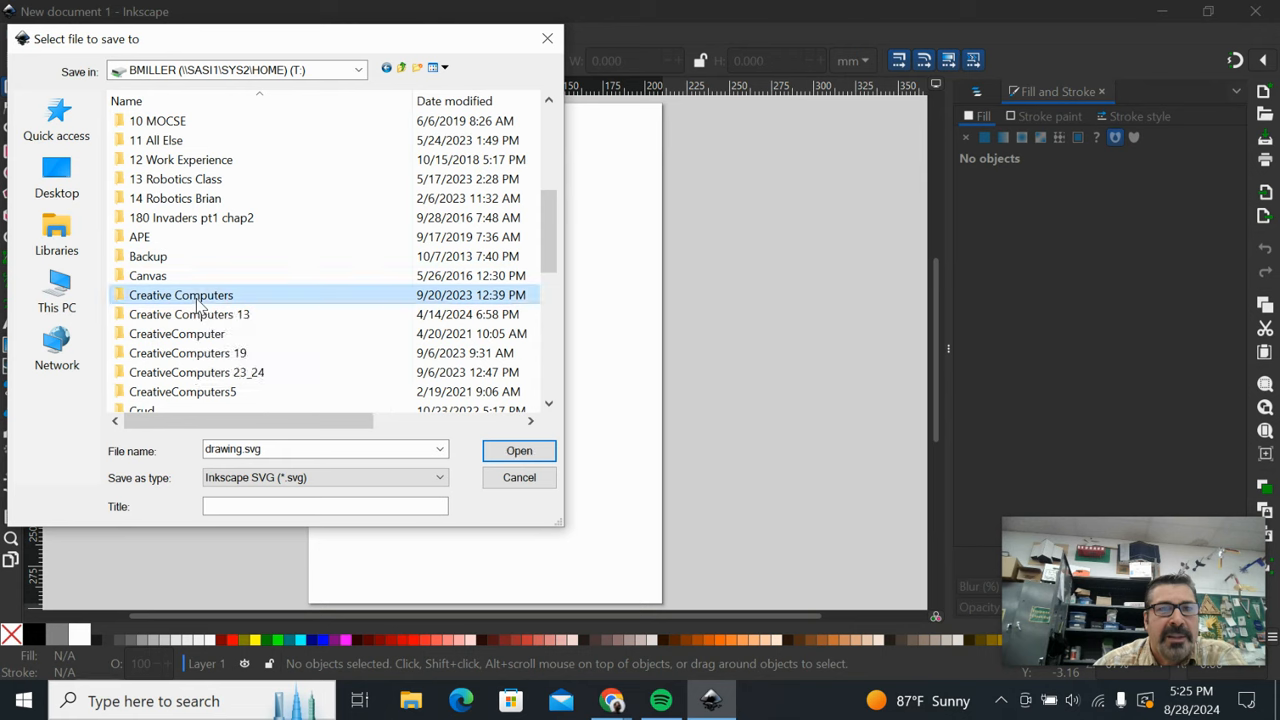
double_click(166, 128)
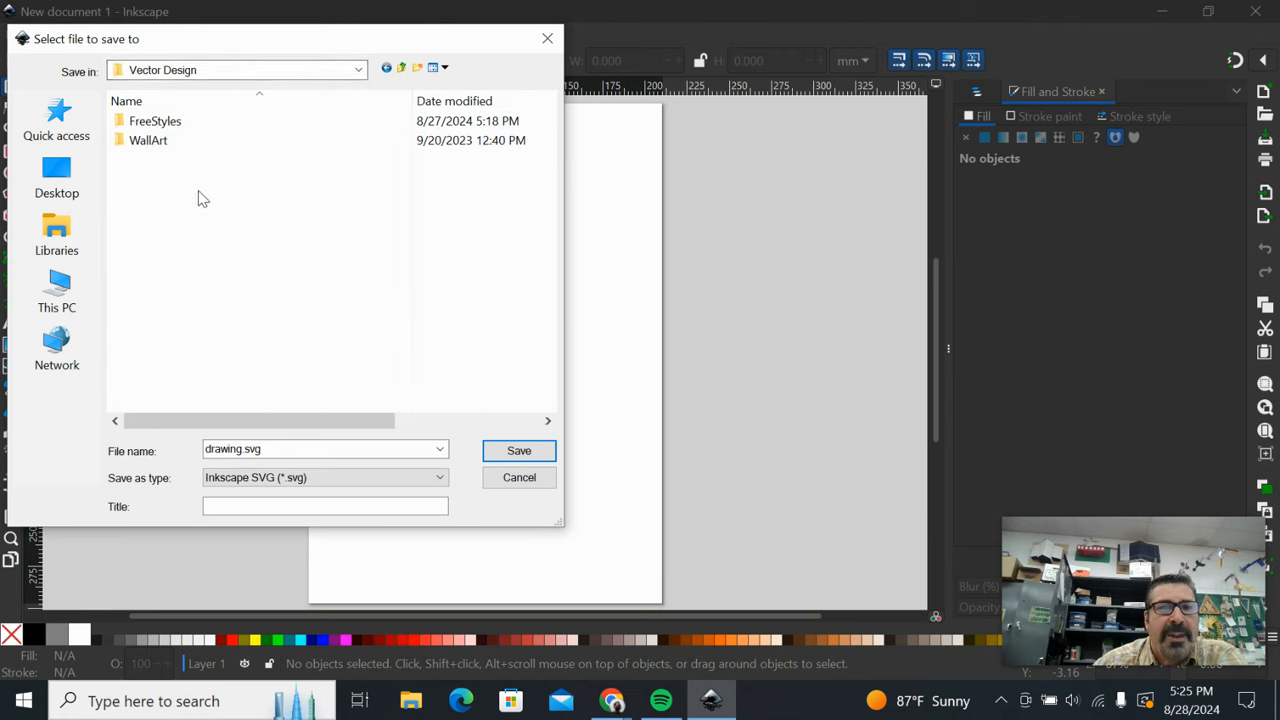
double_click(150, 121)
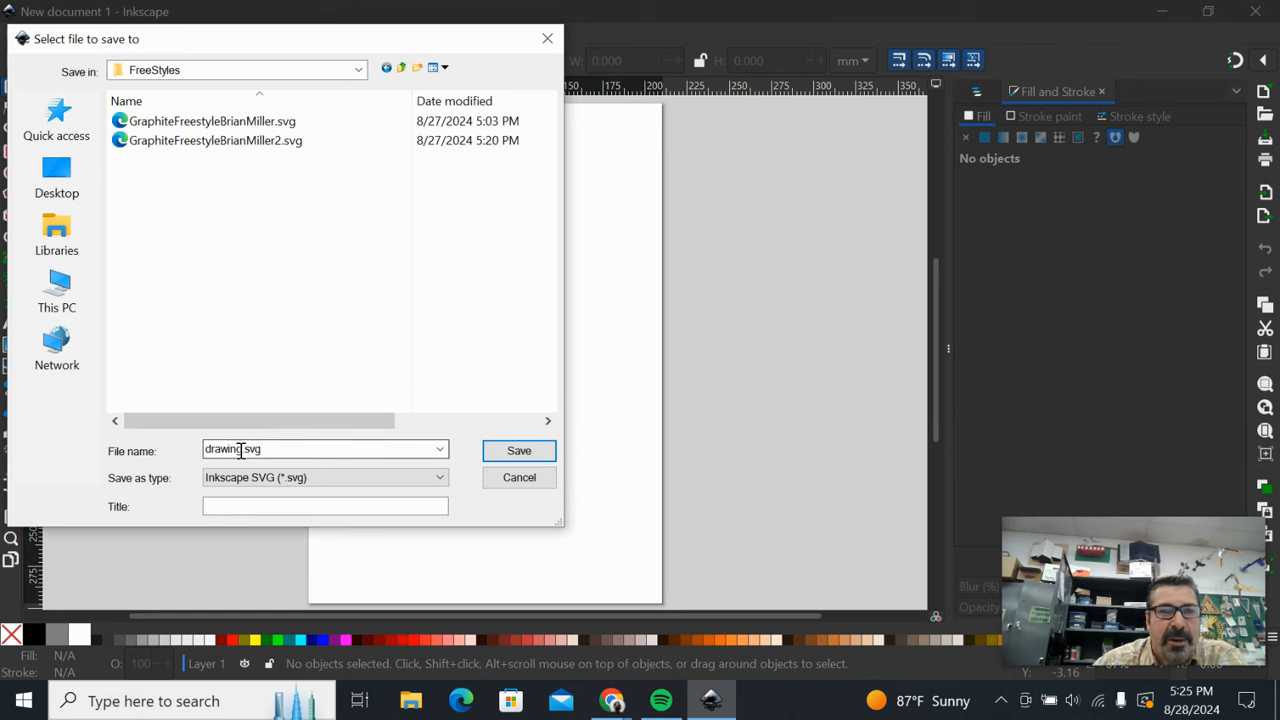
Step: Name the file InkScapeFreestyle followed by the author's full name, and save it in Inkscape SVG format
double_click(240, 450)
click(242, 450)
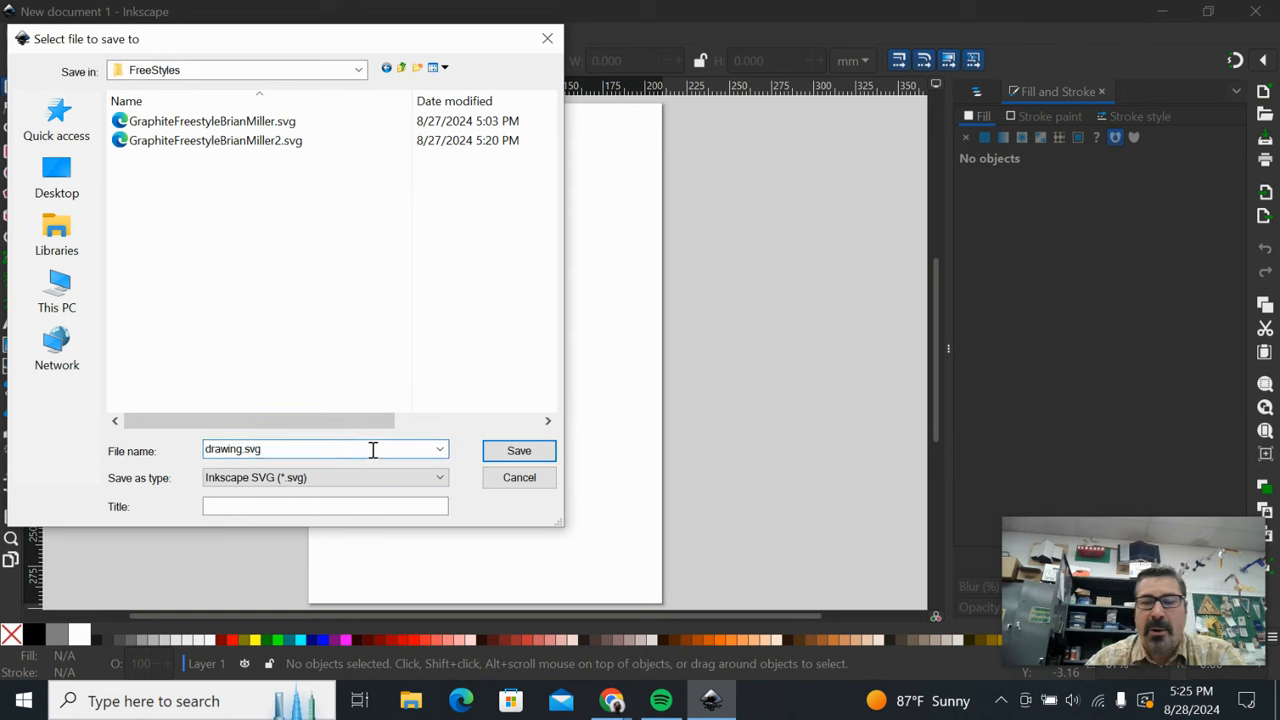
key(BackSpace)
key(BackSpace)
key(BackSpace)
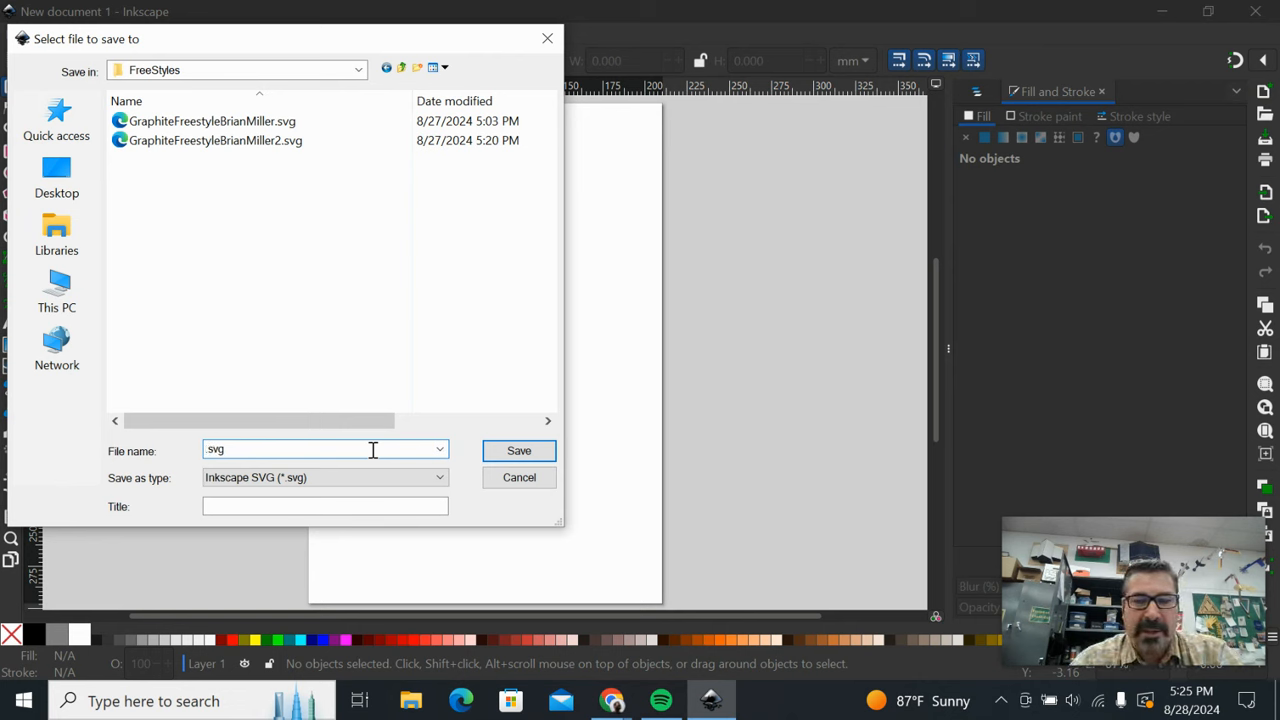
text(InkScapeFreestyleBrianMiller)
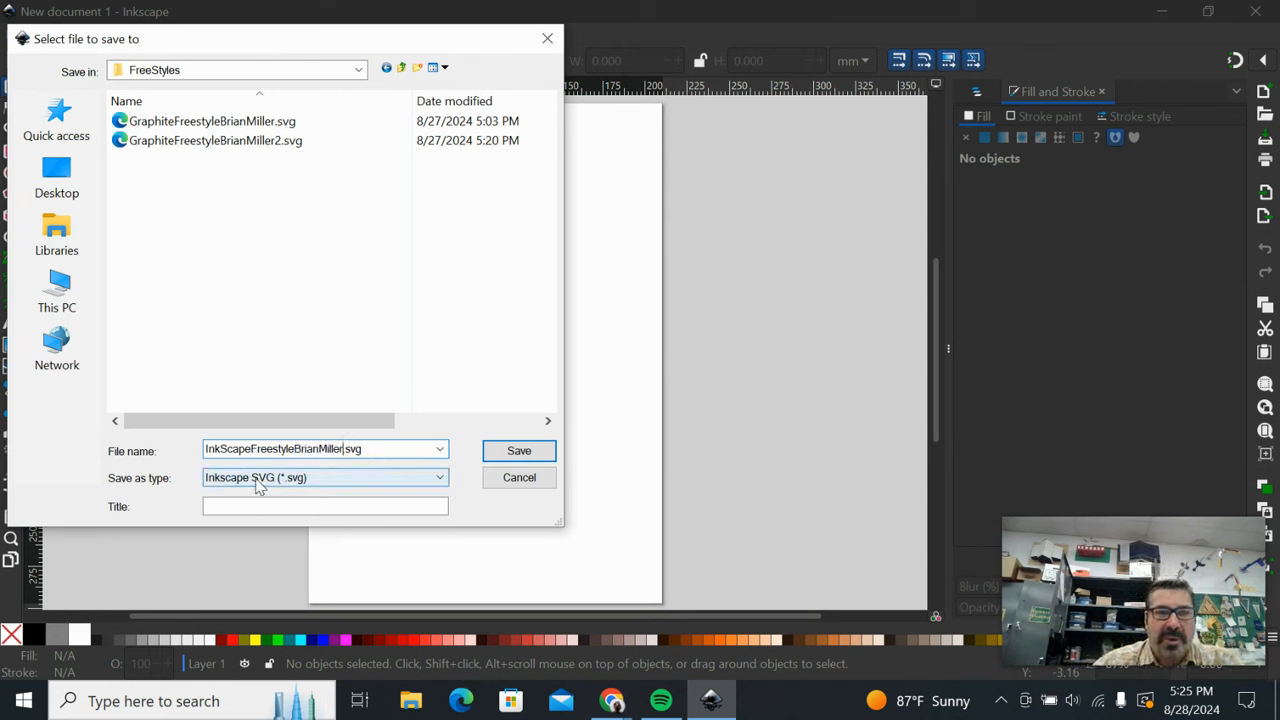
click(505, 452)
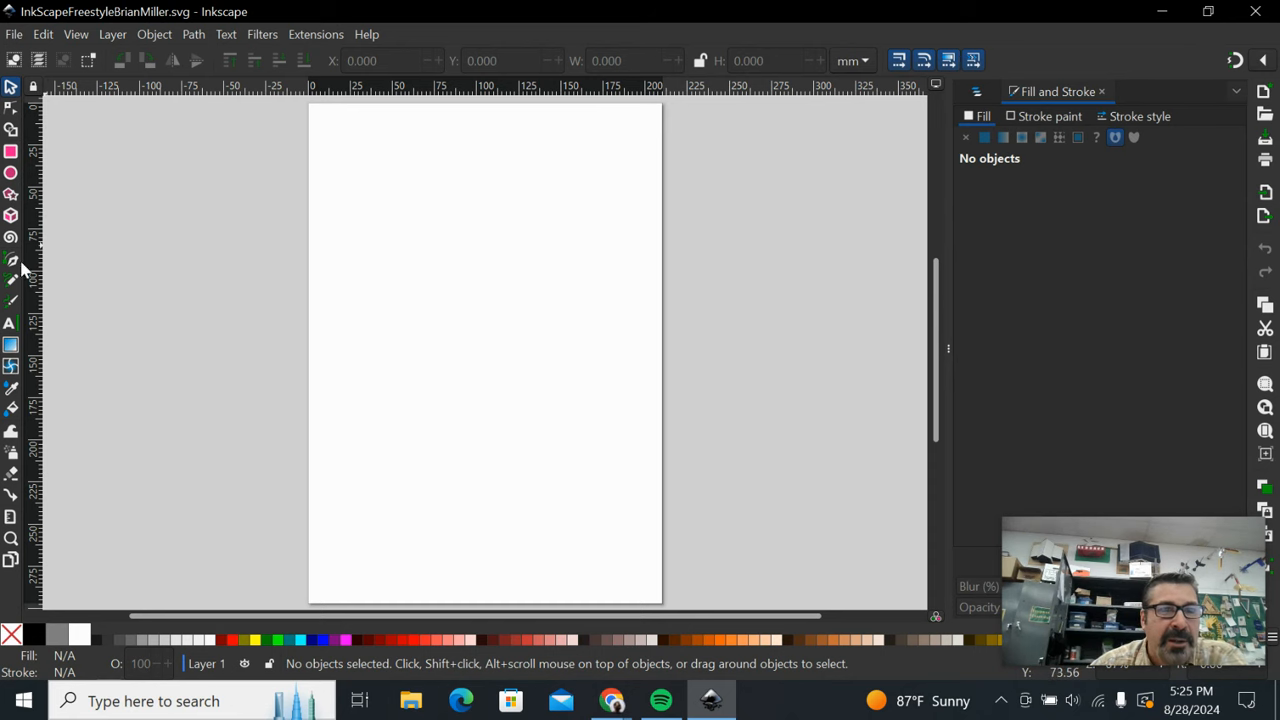
Step: Collapse the Fill and Stroke area to widen the canvas, and zoom in on the upper part of the page
click(10, 538)
click(465, 243)
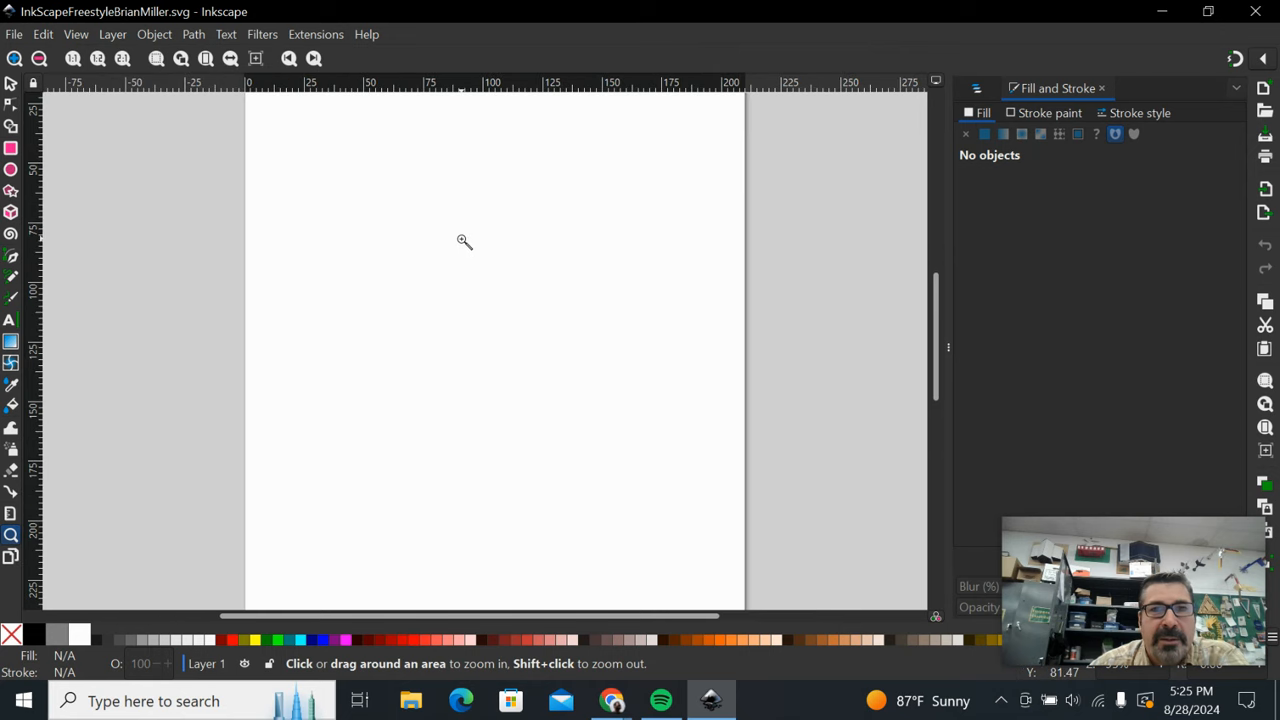
click(477, 206)
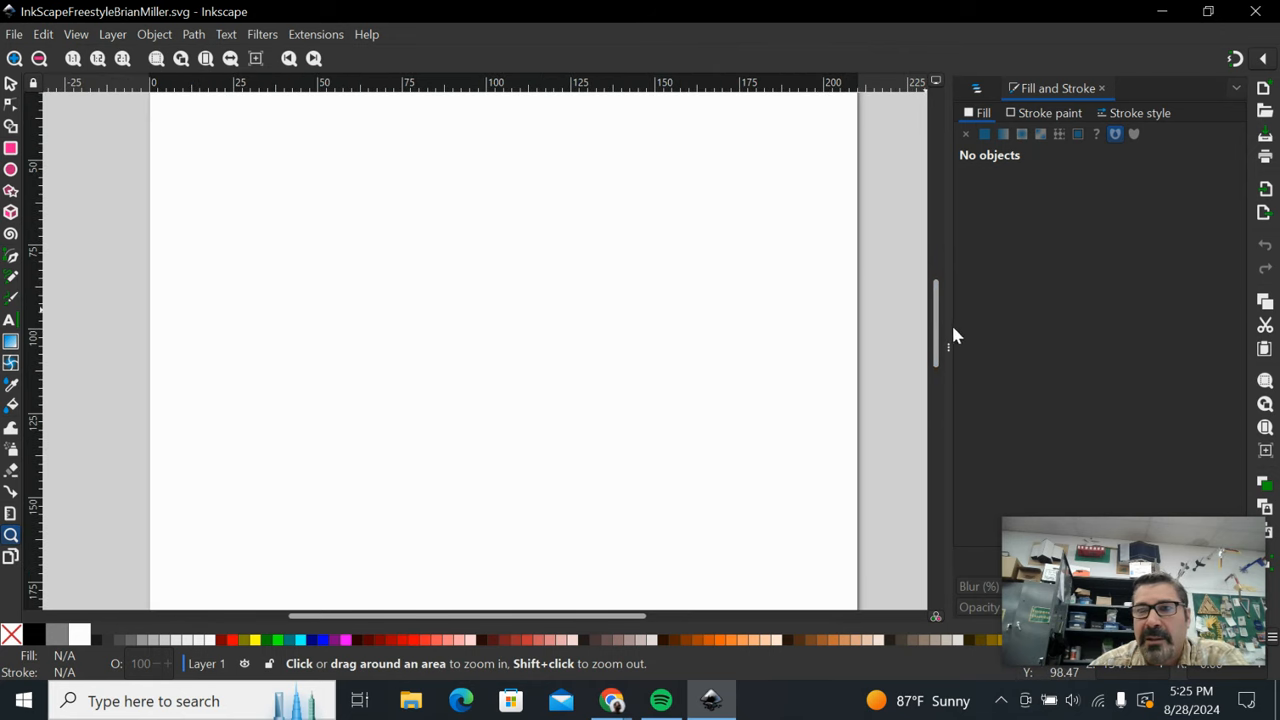
drag(951, 334, 1221, 328)
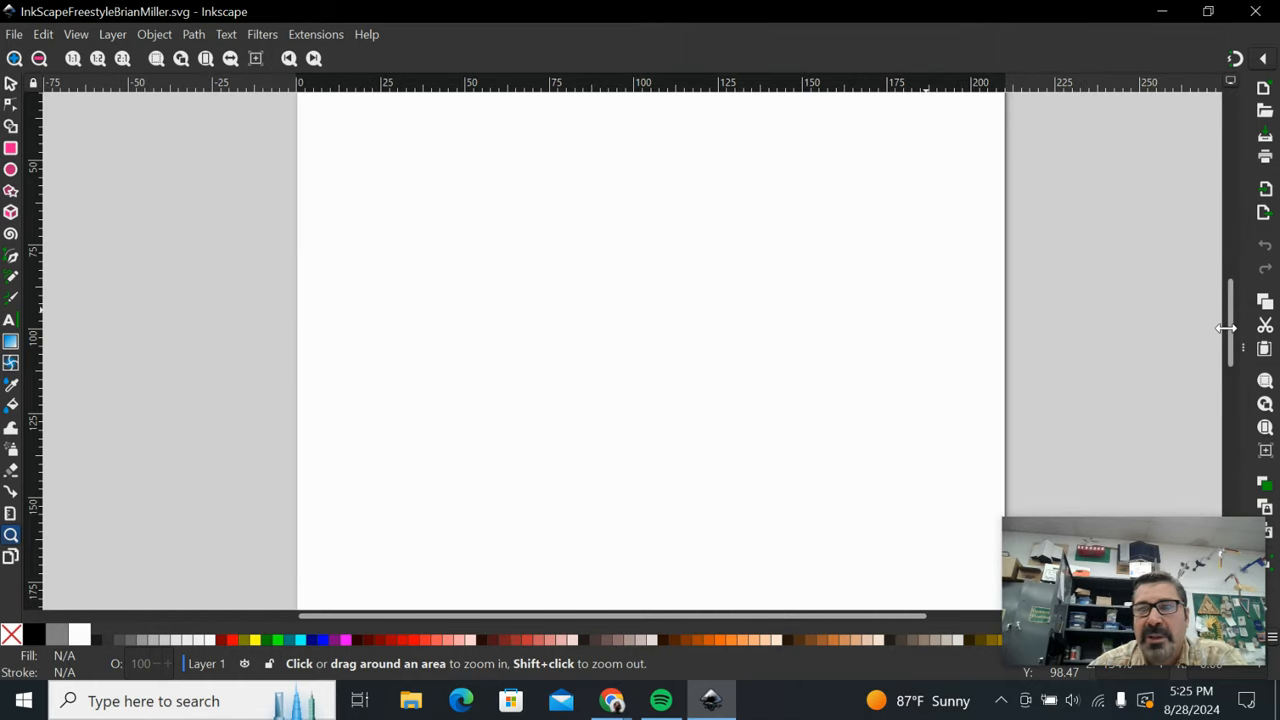
click(505, 228)
scroll(500, 240, down, 3)
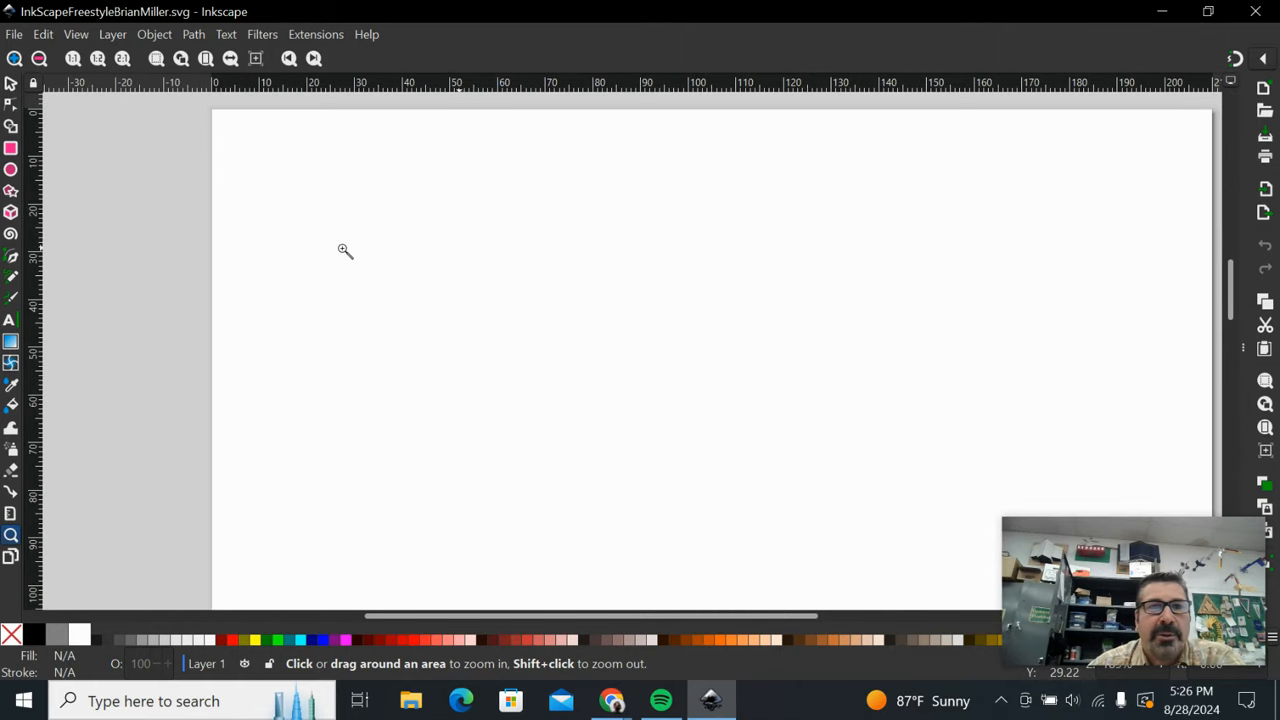
Step: Start a regular Bezier path with the Pen tool and draw the right side of the snowman's head and middle lump, with sharp corners below each
click(11, 258)
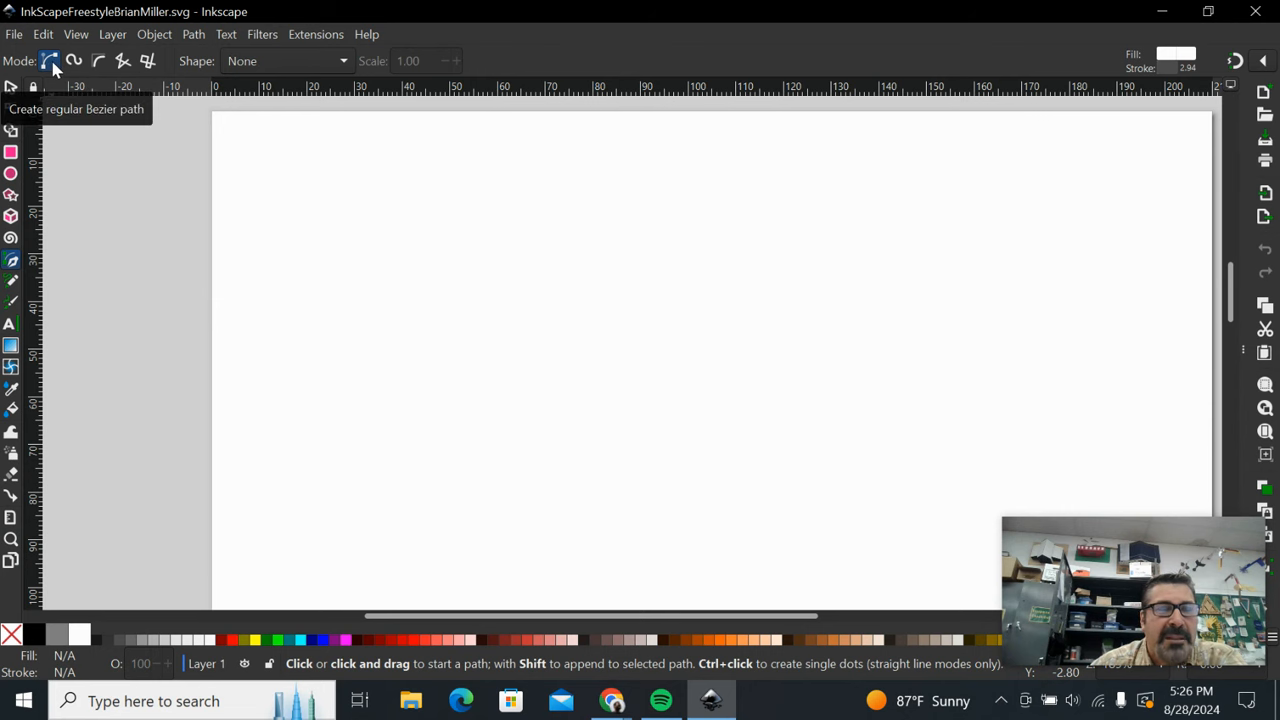
click(388, 210)
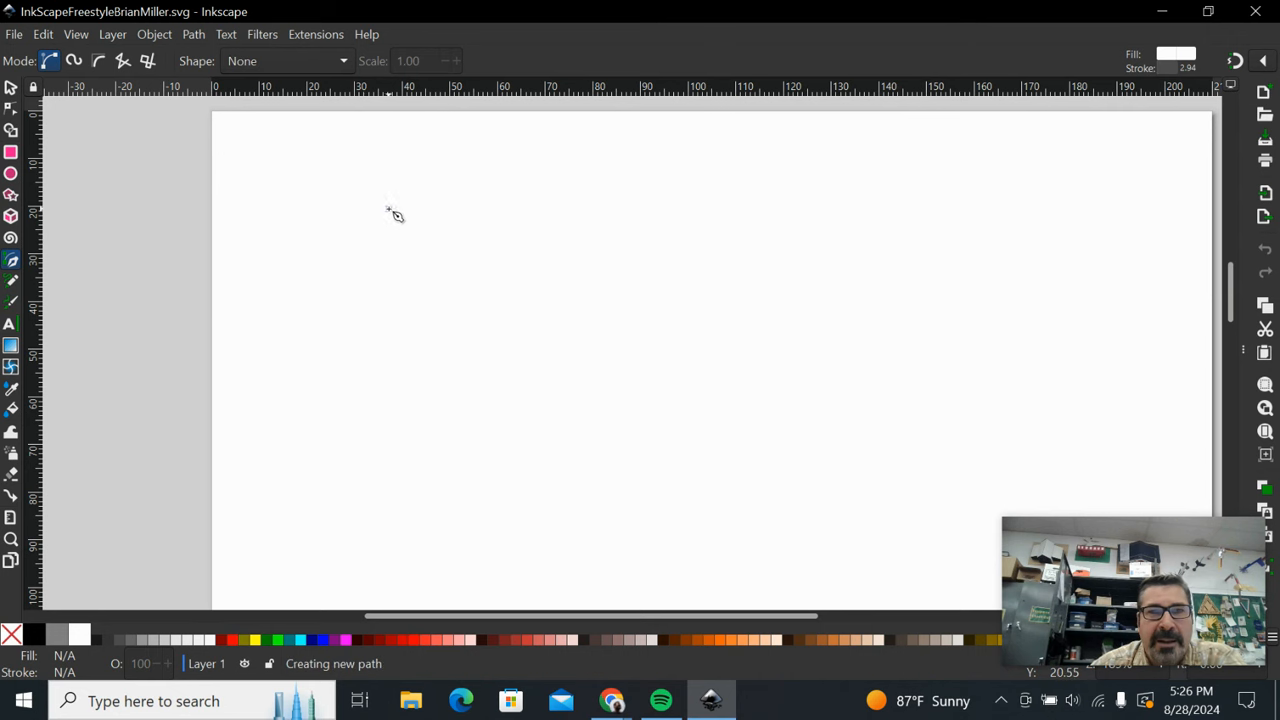
drag(388, 209, 438, 208)
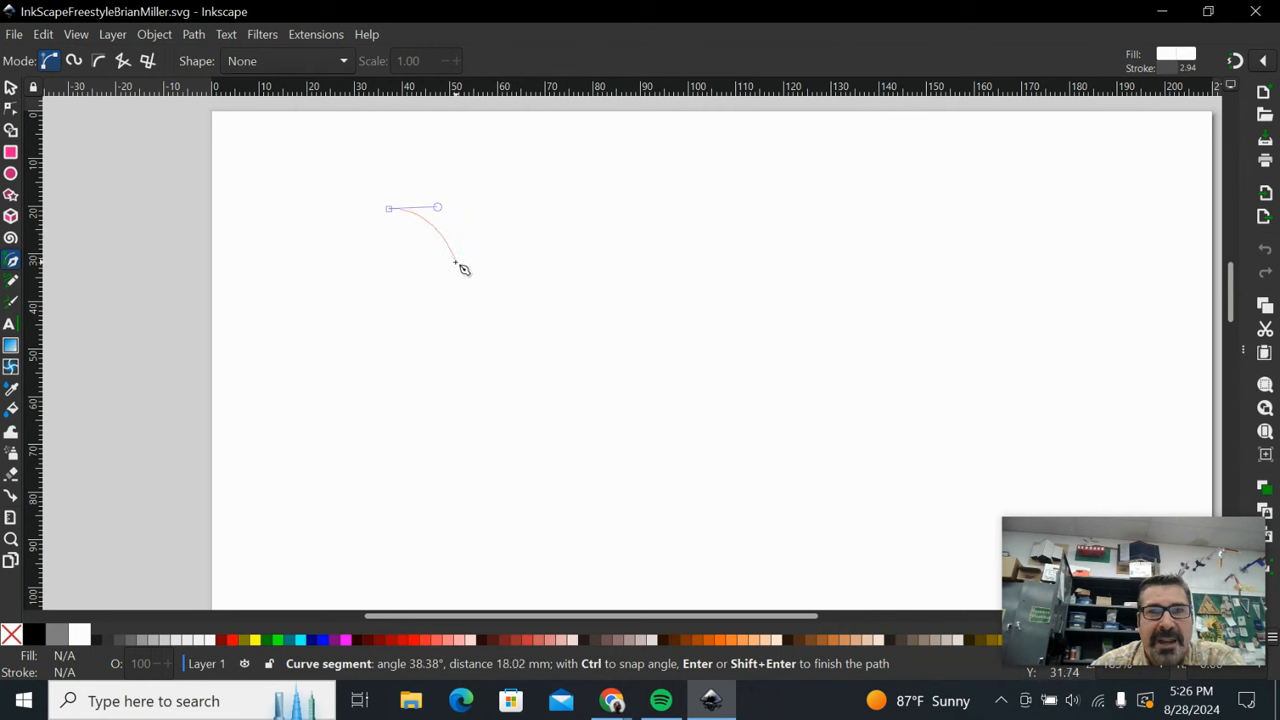
drag(455, 262, 455, 290)
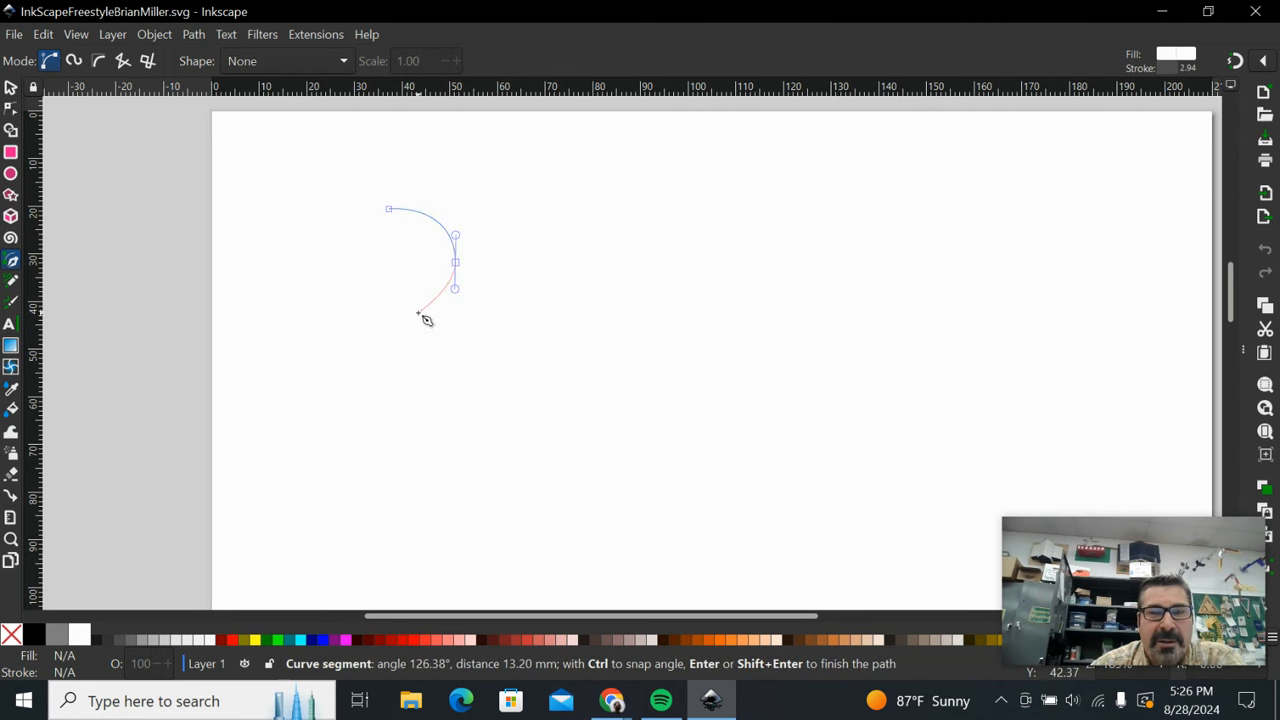
drag(420, 312, 452, 328)
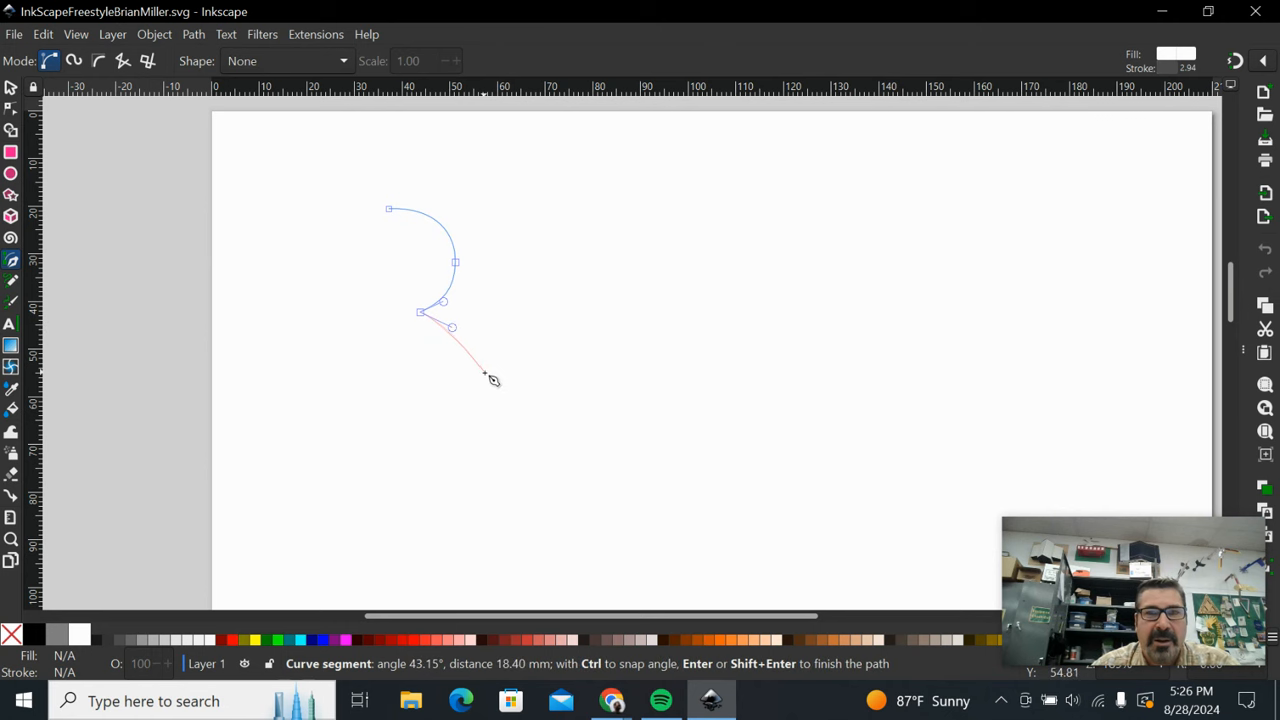
drag(484, 377, 487, 410)
drag(455, 452, 490, 471)
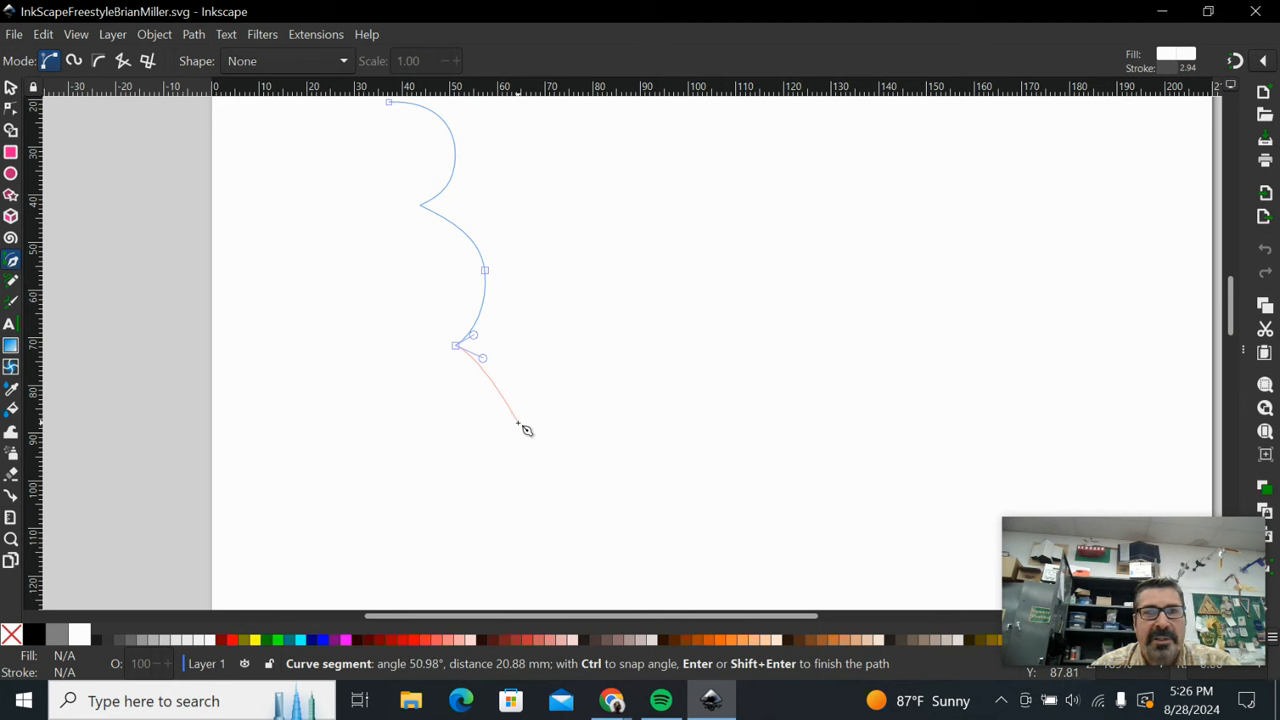
Step: Continue the path around the snowman's large bottom lump and up to a sharp corner on its left side
drag(514, 426, 516, 473)
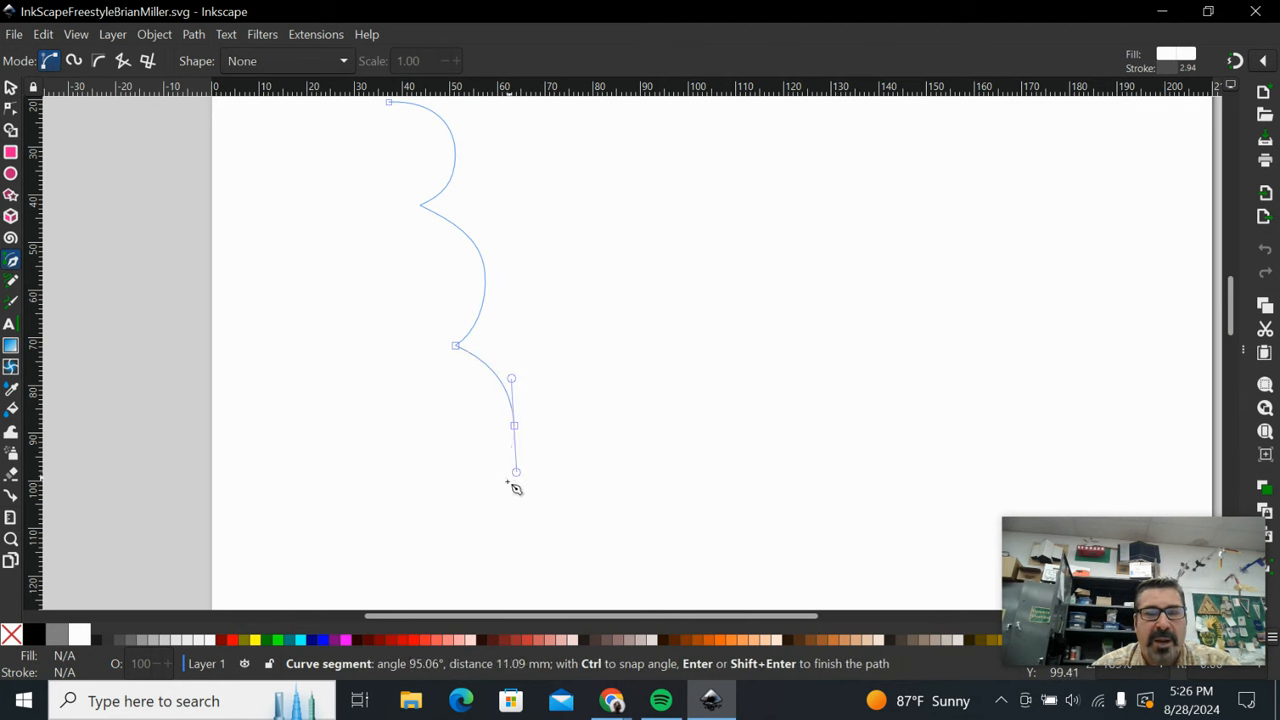
drag(413, 529, 340, 535)
drag(282, 440, 277, 398)
drag(316, 357, 297, 332)
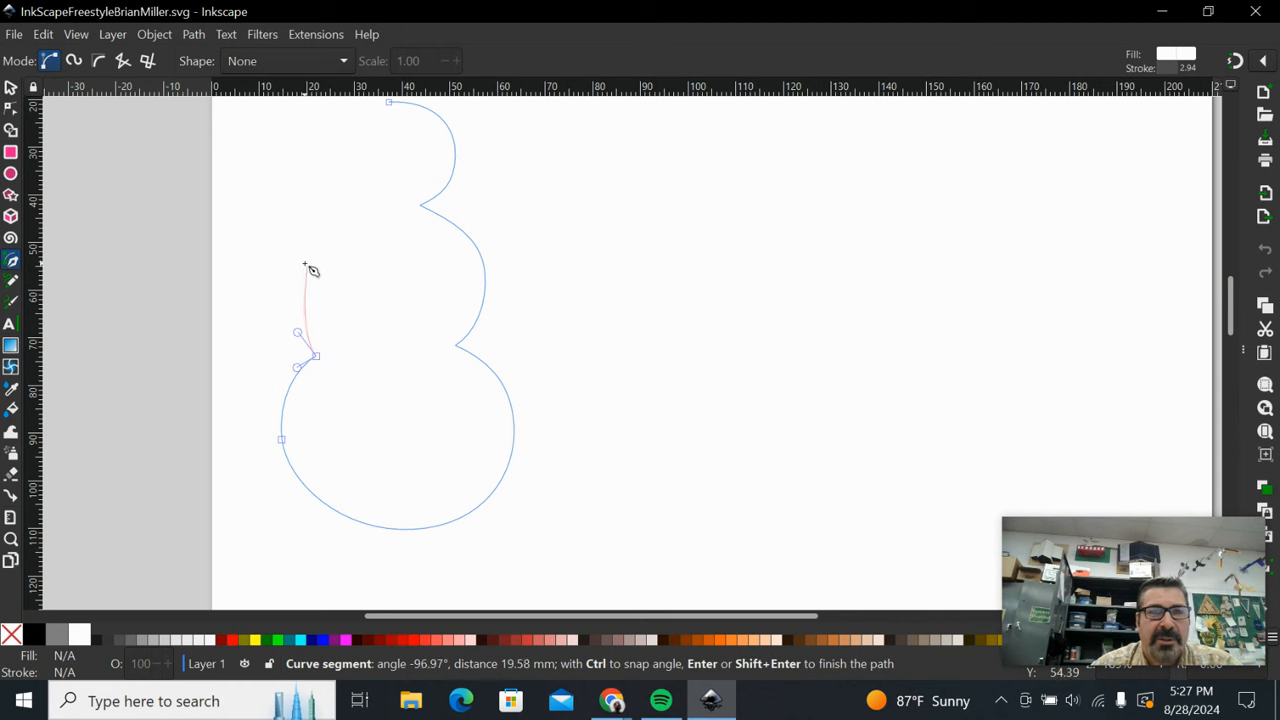
Step: Draw the left side of the middle lump and head, and close the path at its starting node
drag(302, 244, 330, 231)
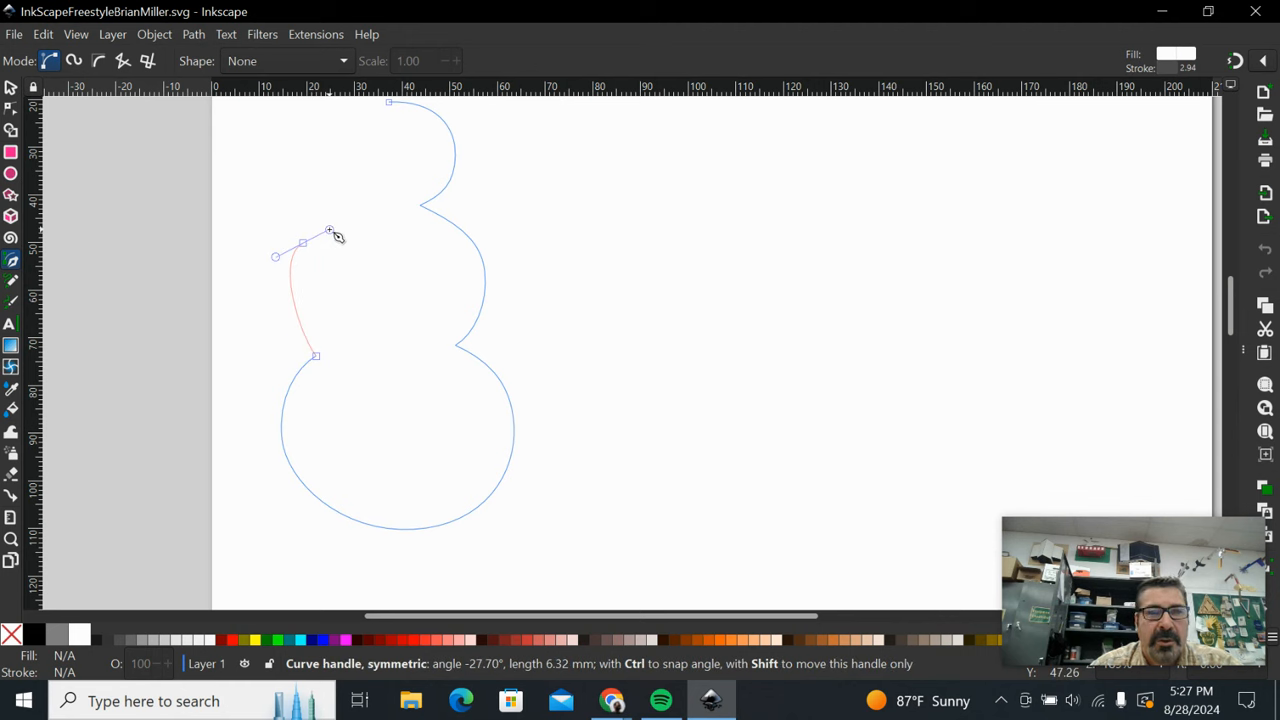
drag(330, 231, 332, 228)
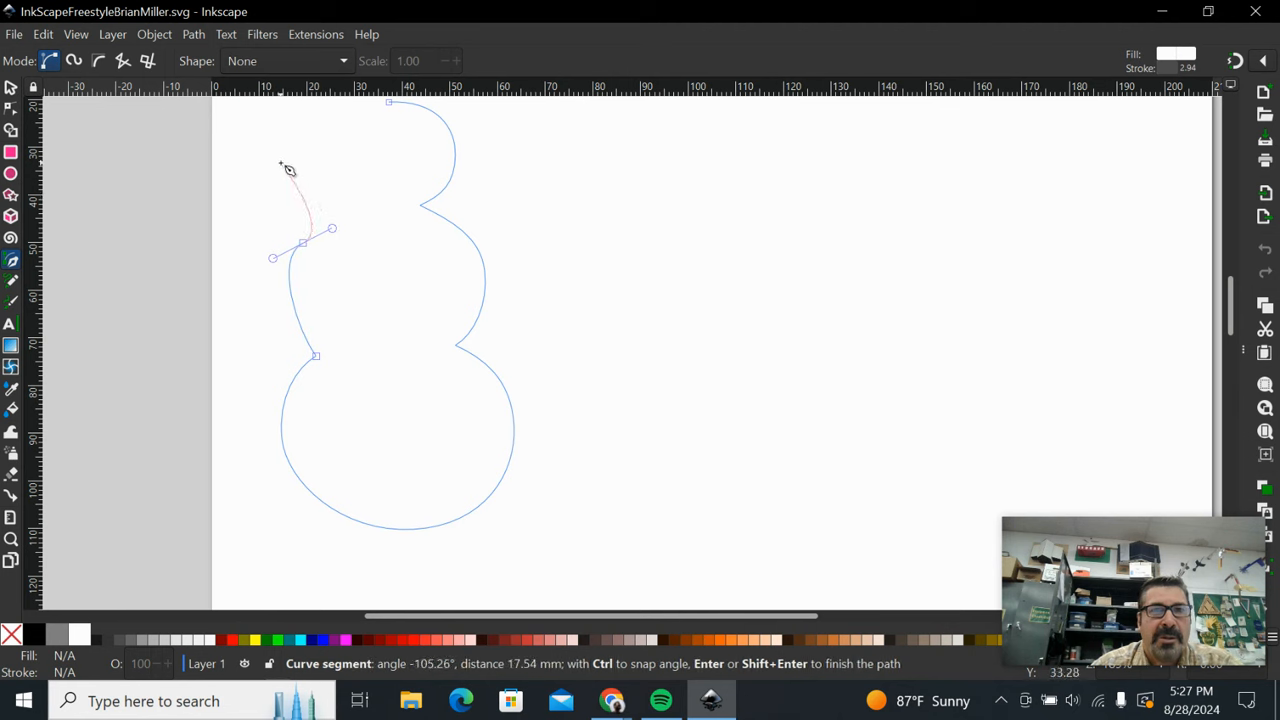
drag(280, 163, 279, 136)
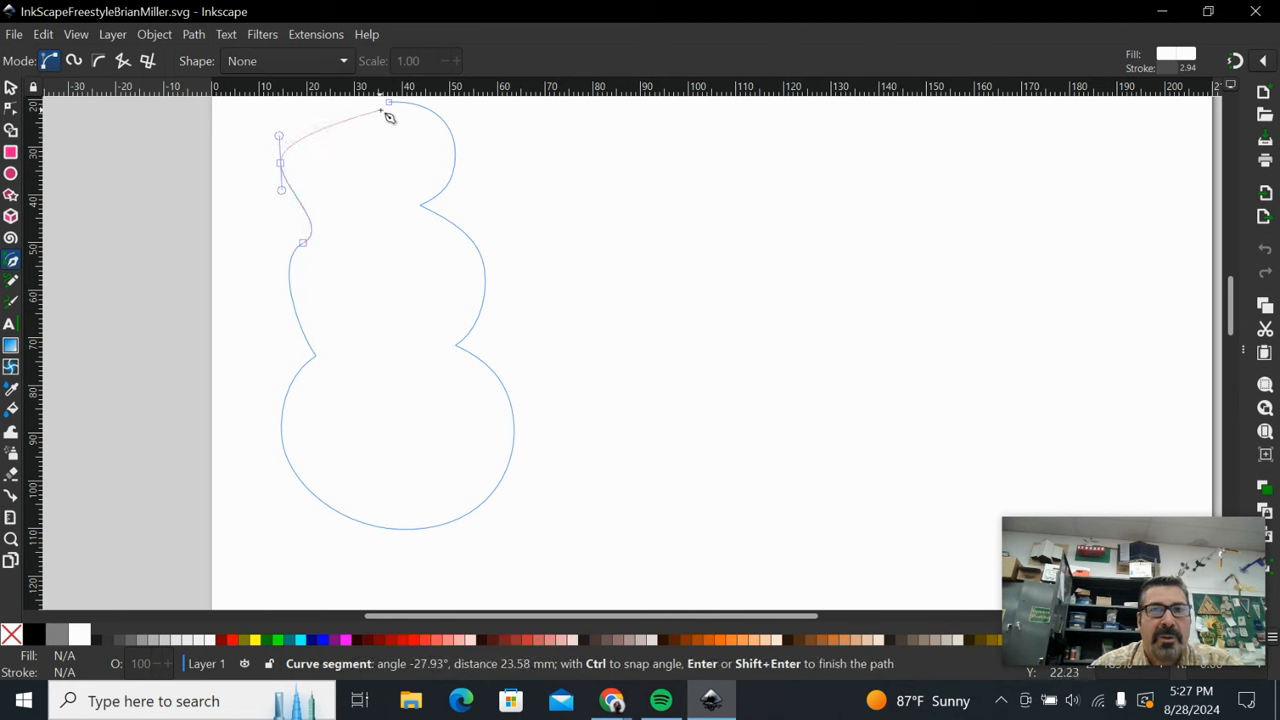
drag(391, 104, 430, 108)
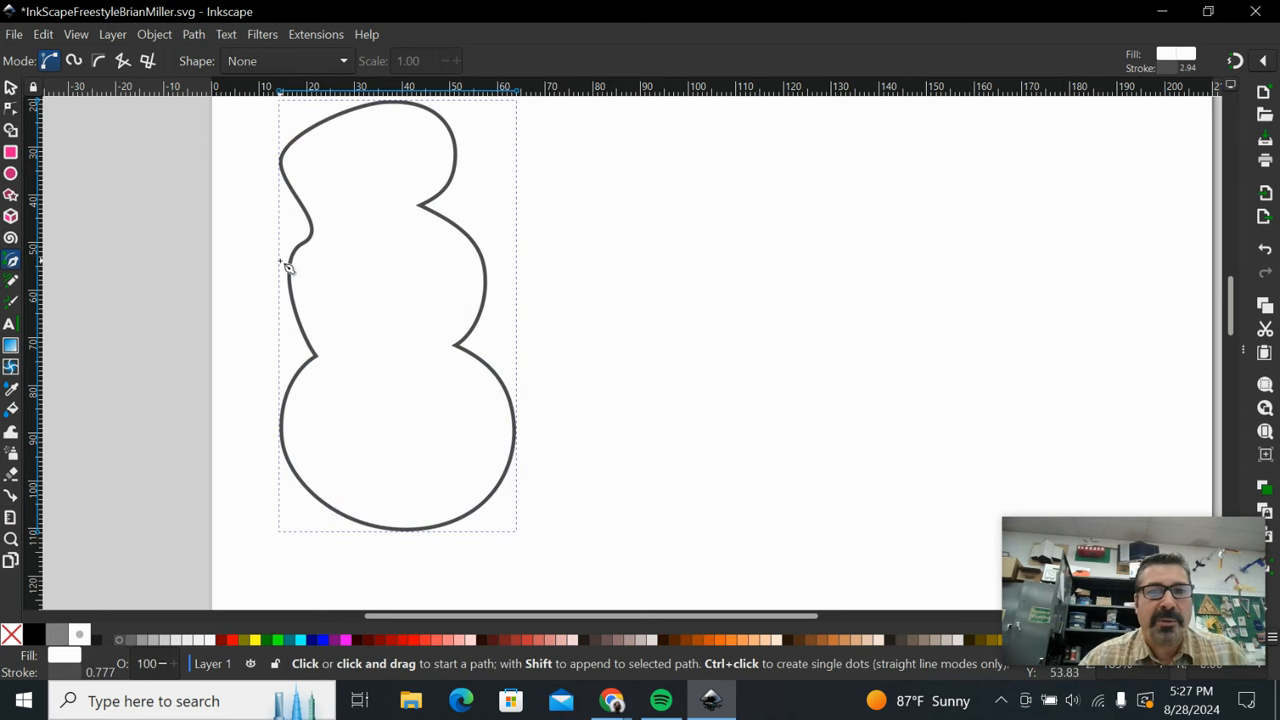
Step: Edit the snowman's top node with the Node tool, adjusting its handles and moving it to about X 33.8, Y 18.2 mm
scroll(288, 268, up, 1)
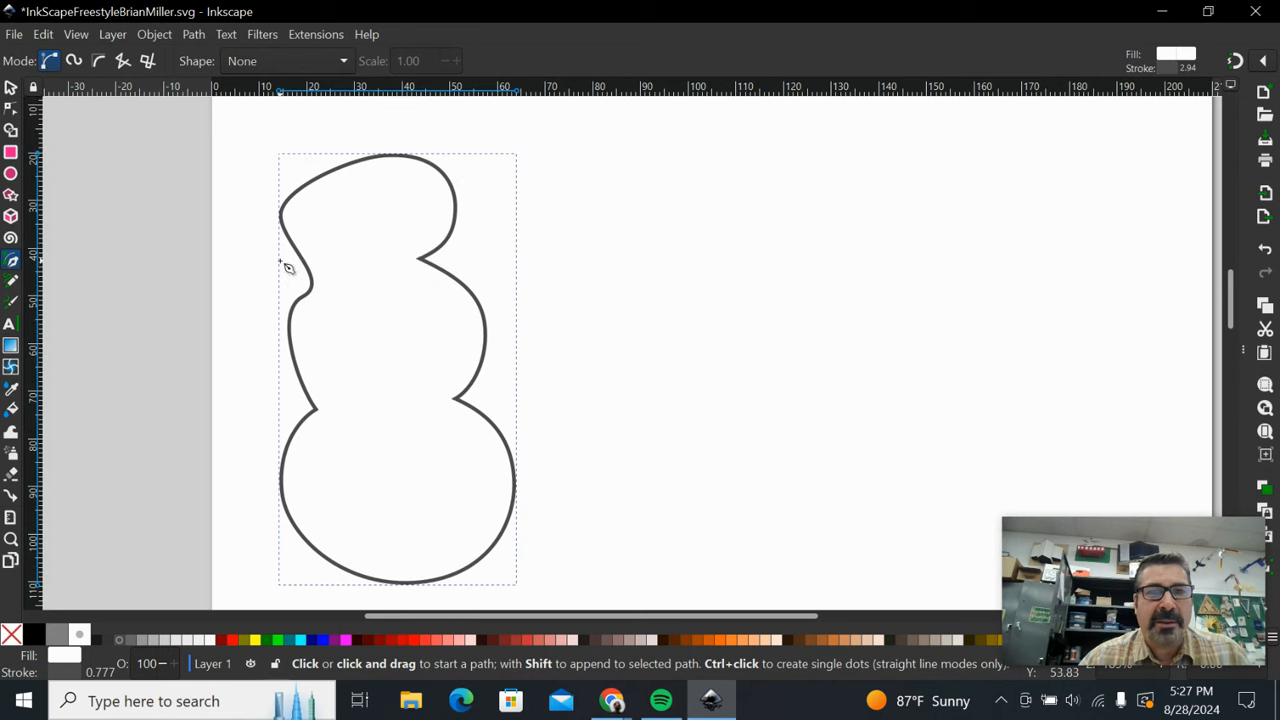
click(10, 110)
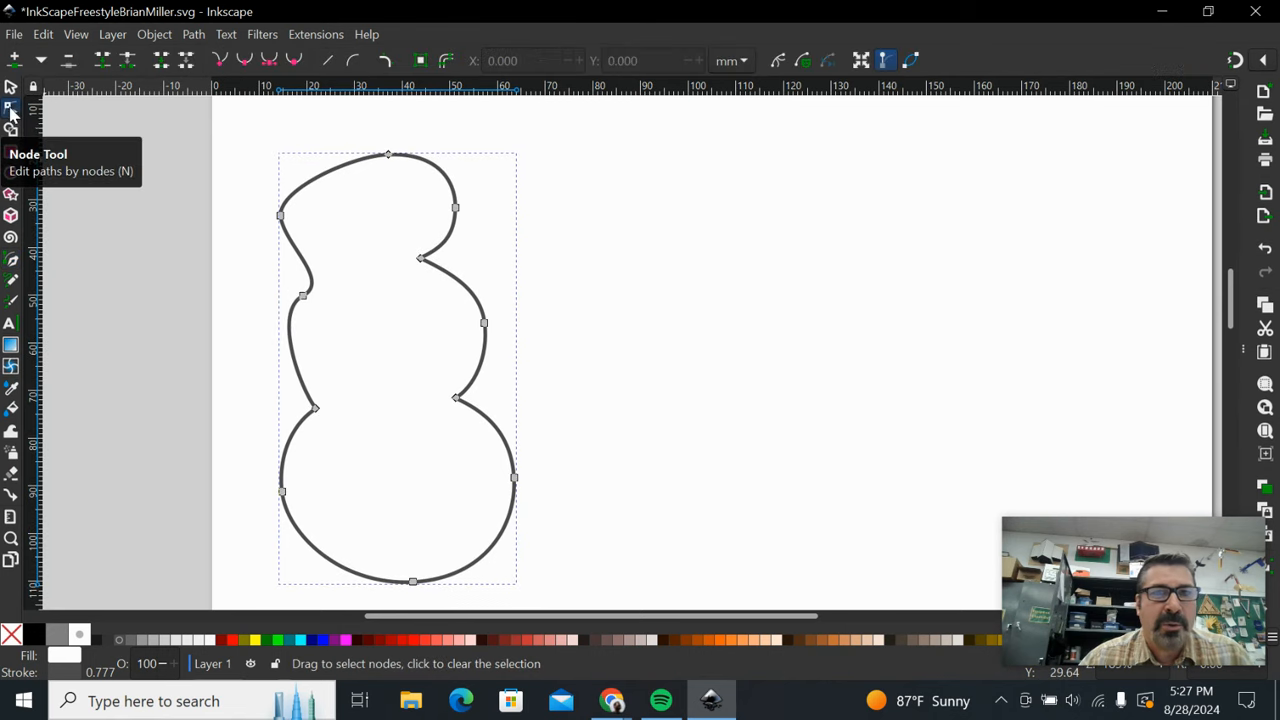
click(389, 156)
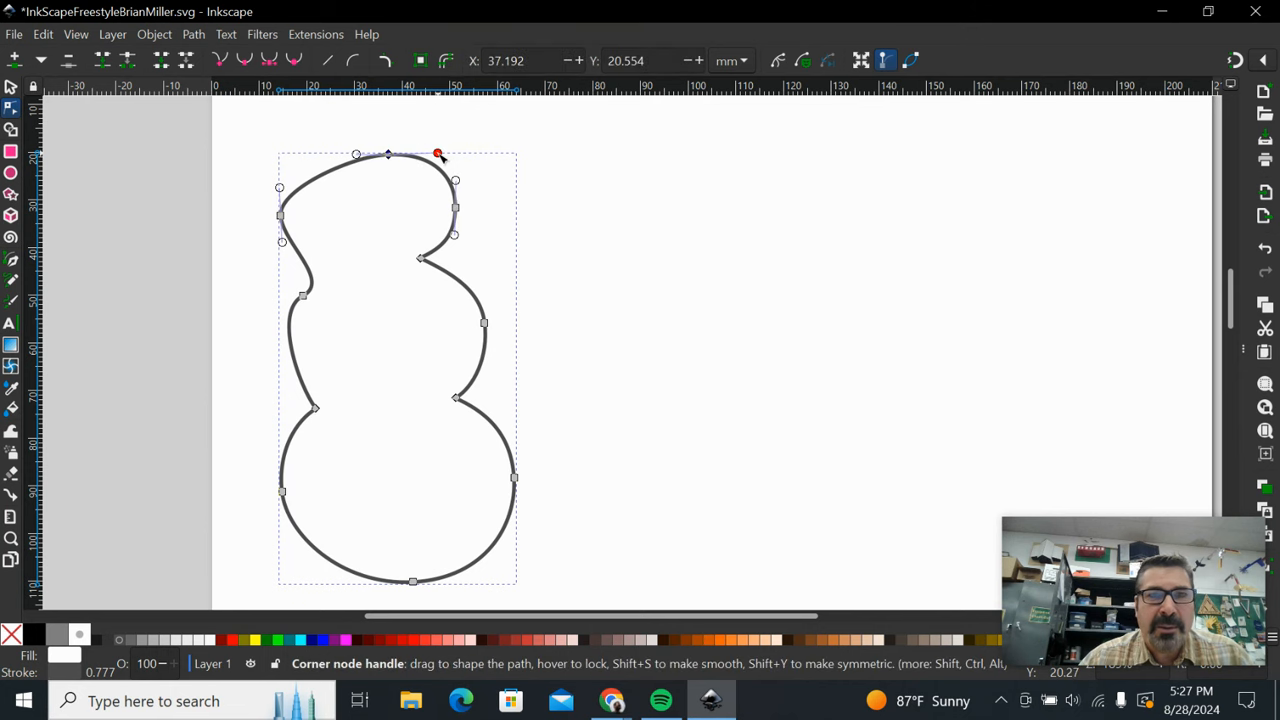
drag(438, 154, 442, 156)
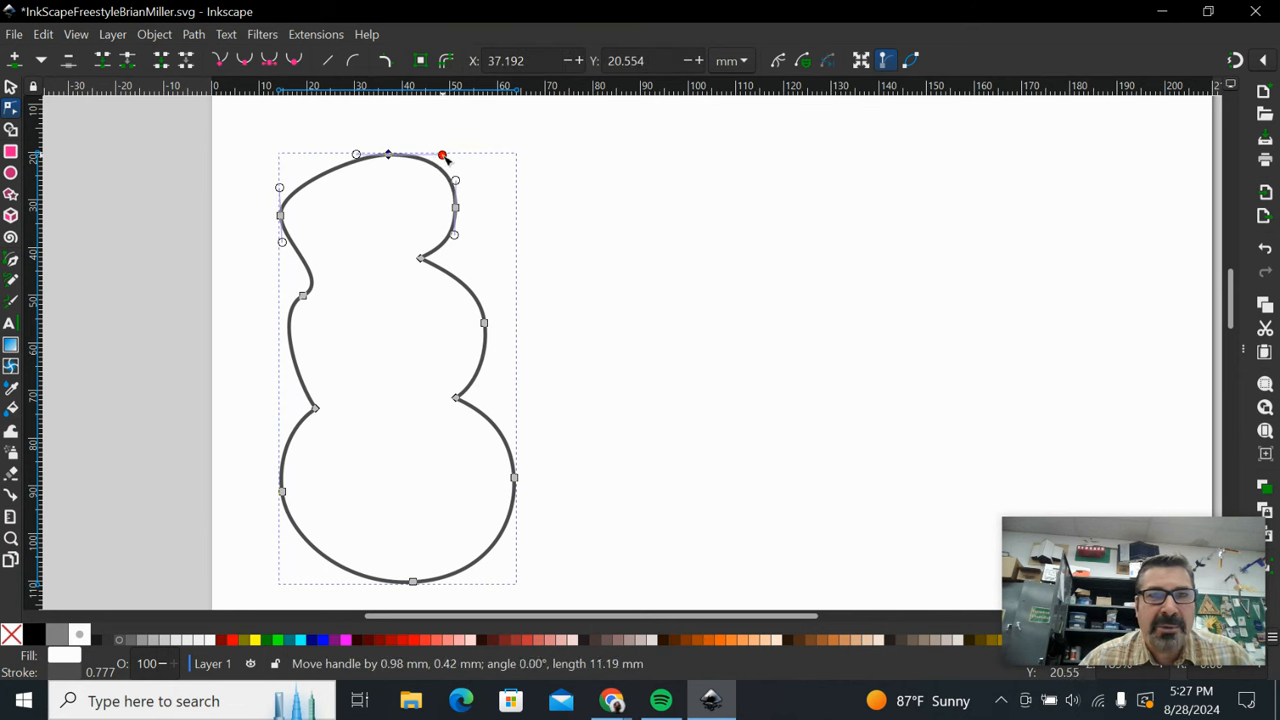
mouse_move(355, 156)
mouse_down()
mouse_move(383, 157)
mouse_move(372, 143)
mouse_up()
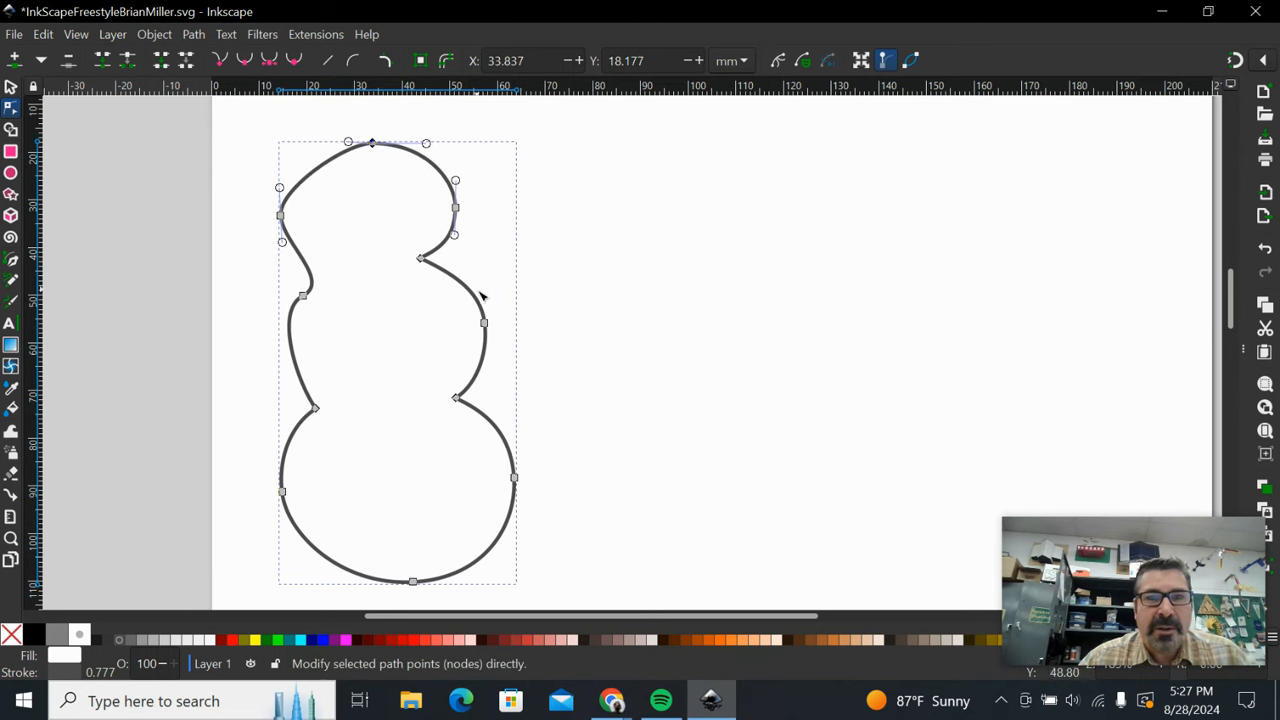
Step: Bulge the middle lump's right node out to about X 60.4, Y 56.5 mm with longer handles, and lower the bottom lump's right node slightly
drag(490, 328, 500, 352)
drag(497, 294, 497, 288)
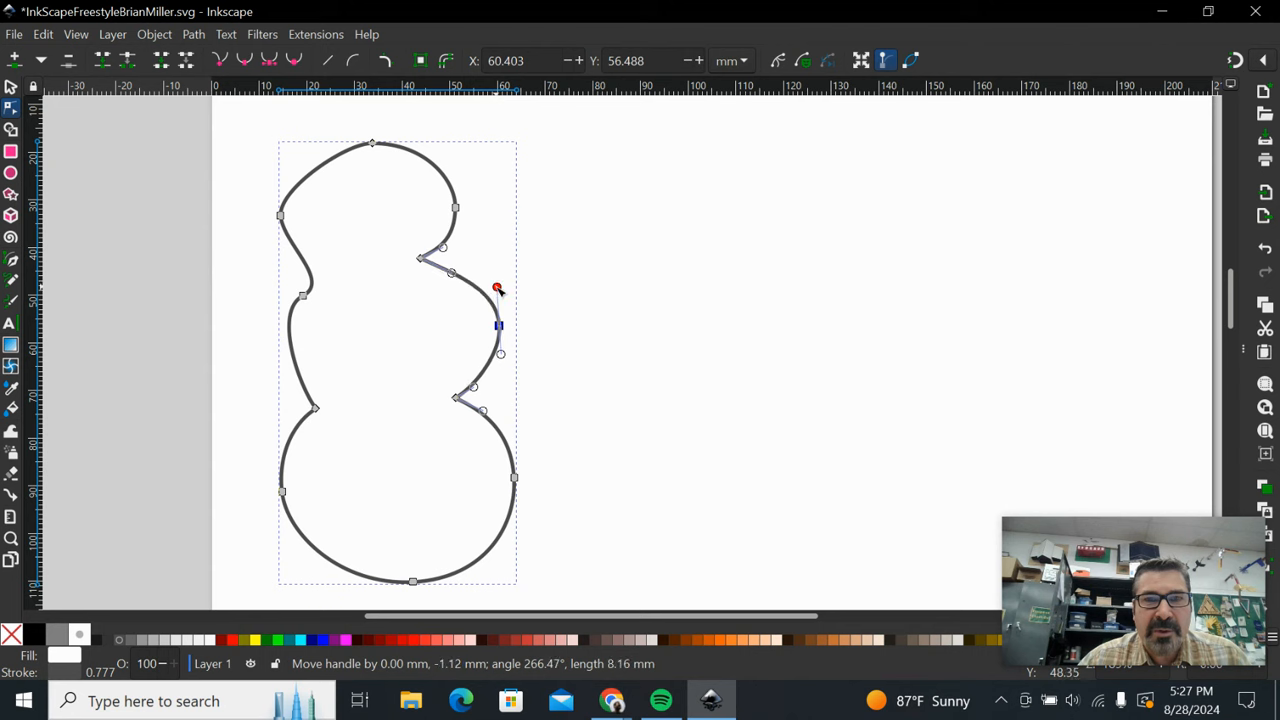
drag(500, 353, 501, 362)
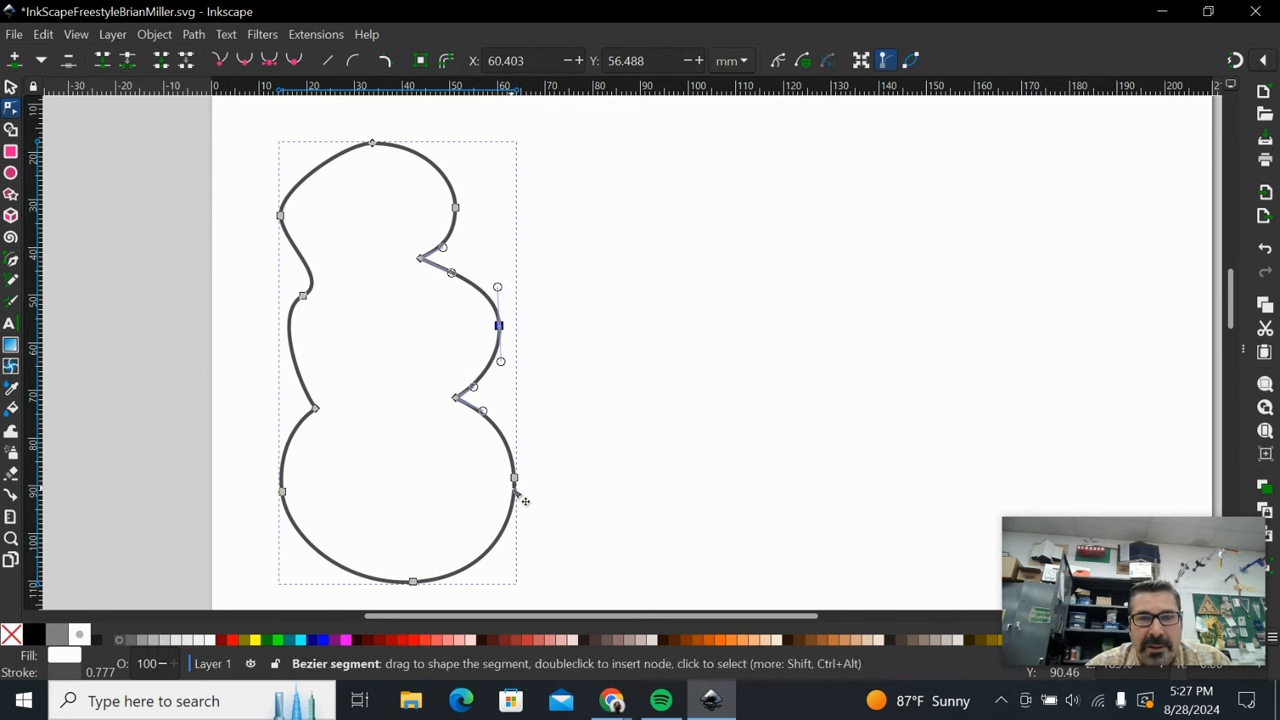
drag(515, 479, 516, 486)
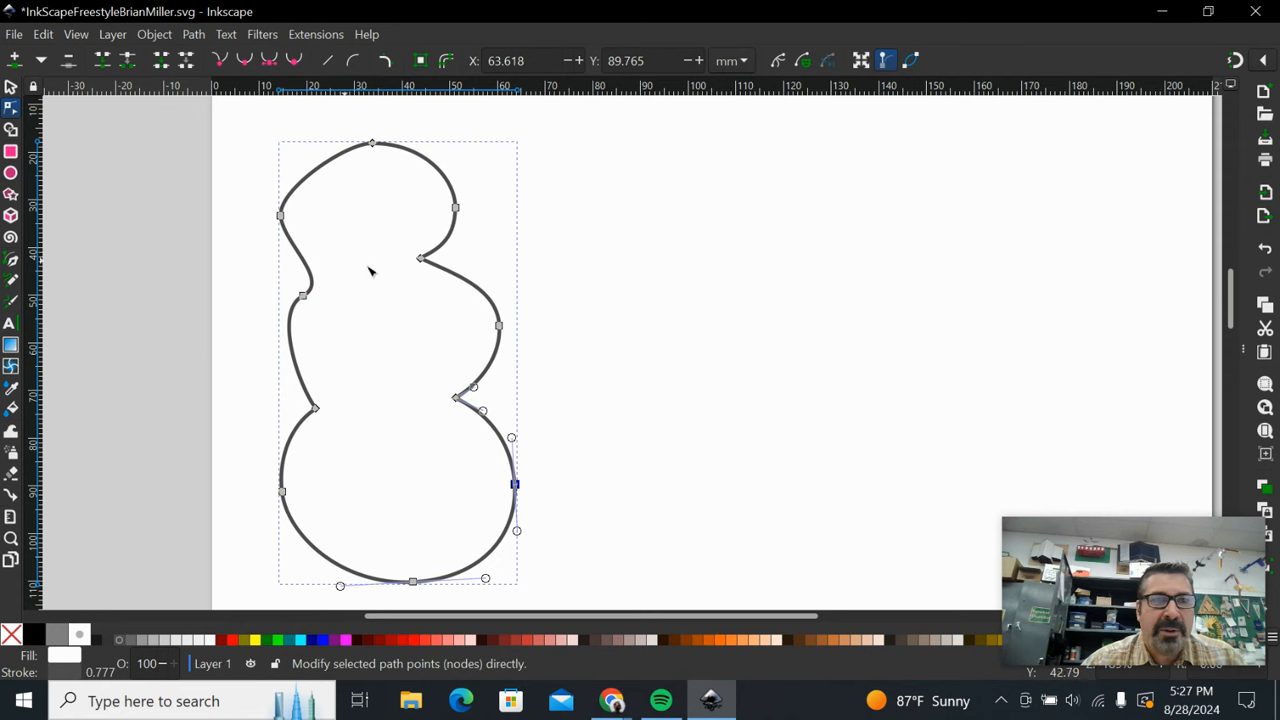
Step: Convert the left node between head and middle lump to a corner at about X 21.3, Y 45.9 mm and round the adjoining curves
click(303, 296)
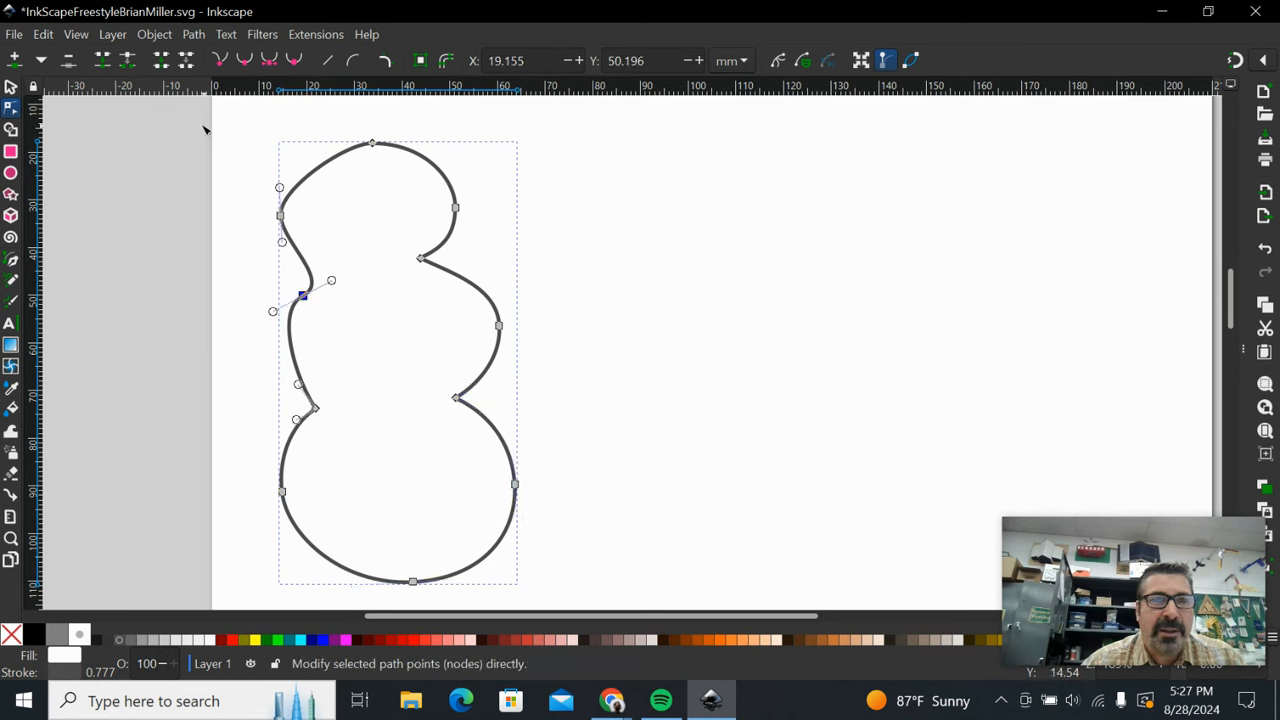
click(222, 62)
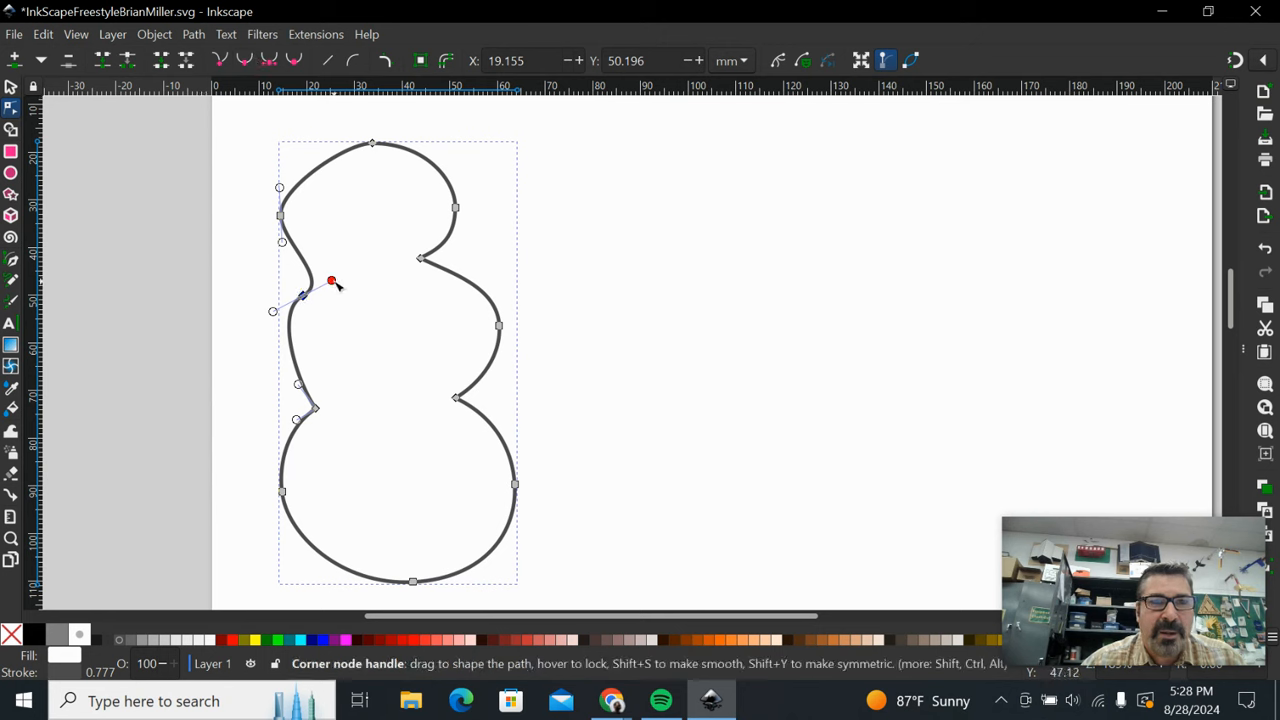
mouse_move(331, 281)
mouse_down()
mouse_move(276, 262)
mouse_move(297, 282)
mouse_move(313, 275)
mouse_up()
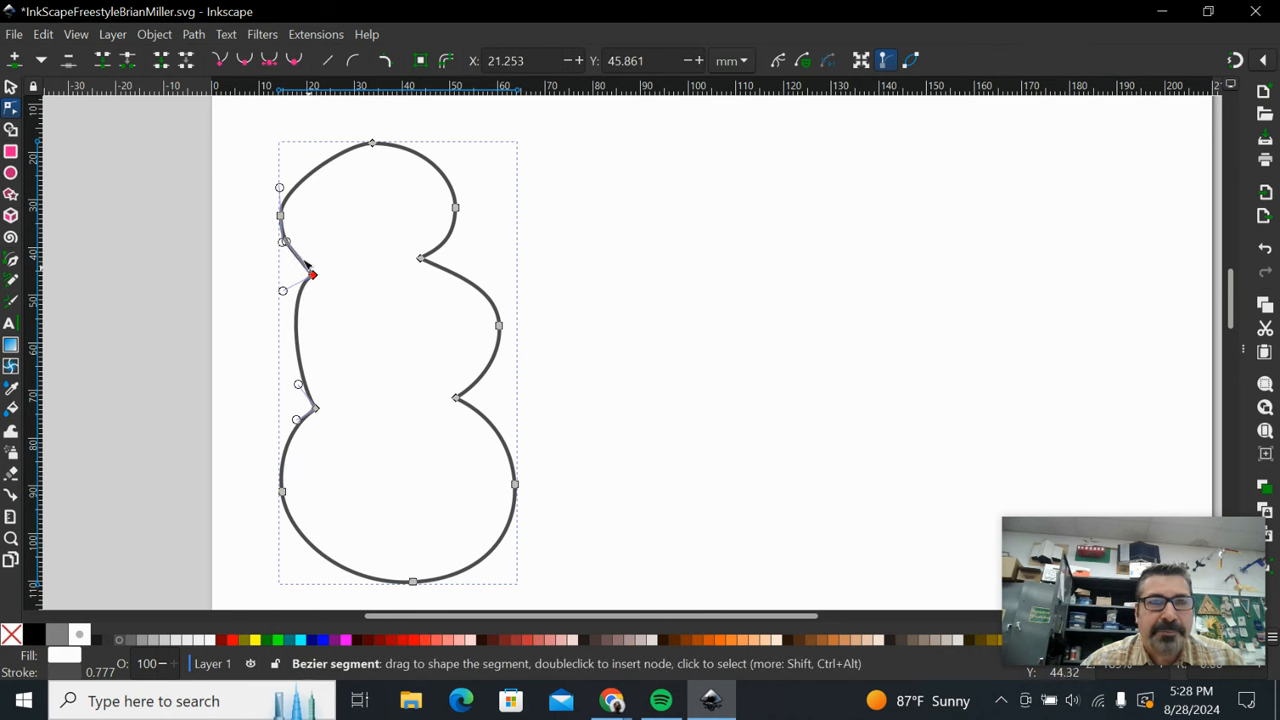
drag(280, 215, 285, 221)
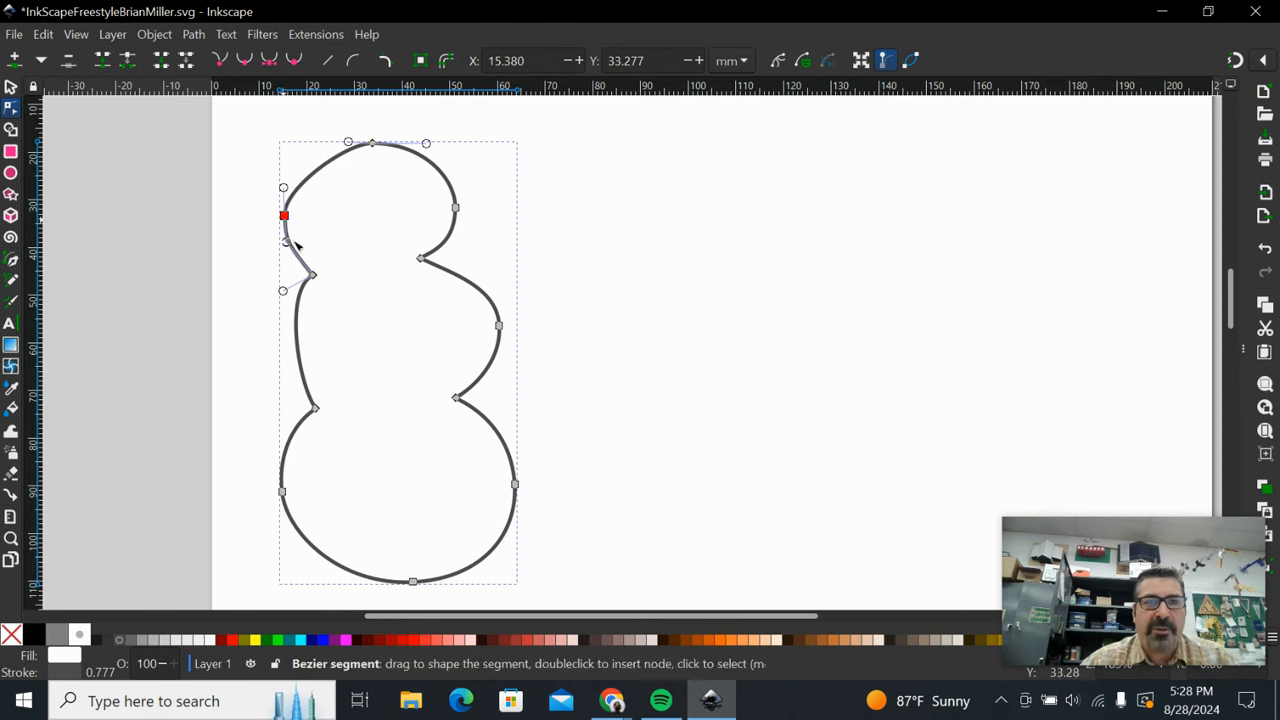
drag(283, 291, 241, 314)
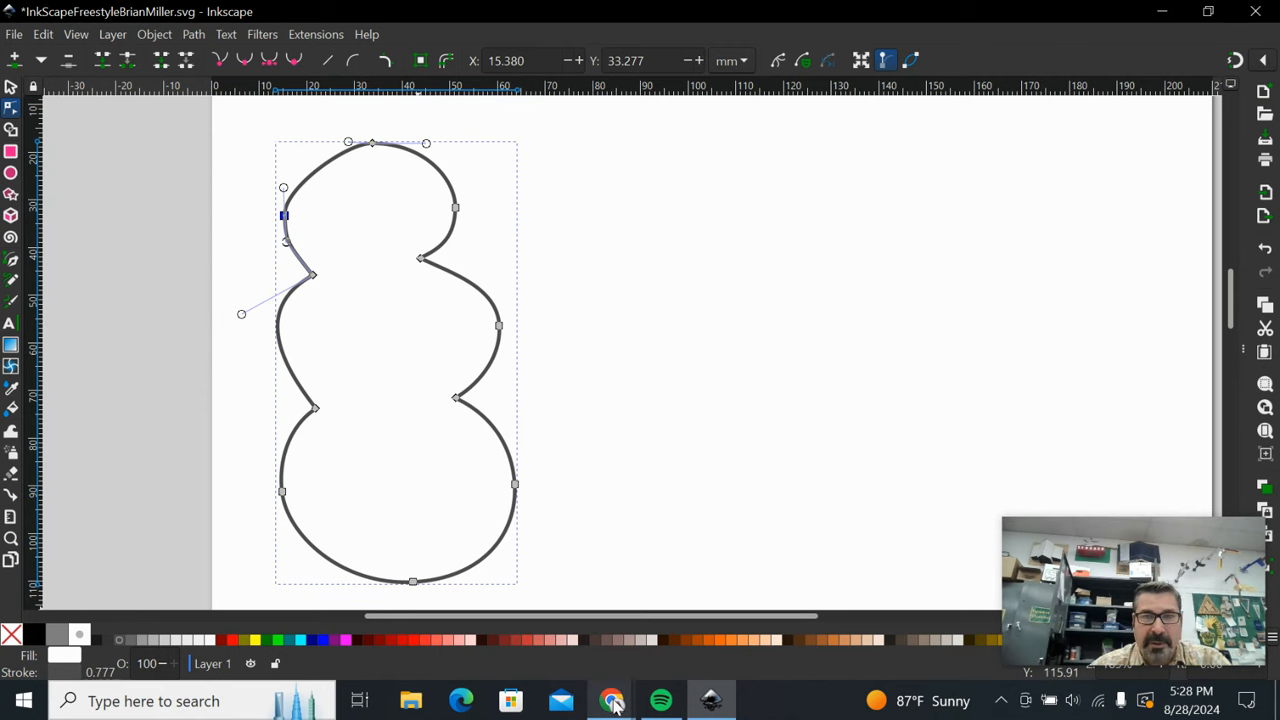
Step: Switch to the scoring guide in Google Docs and split "Finish it with eyes, nose, hands and buttons" into its own item, preceded by "____"
mouse_move(614, 705)
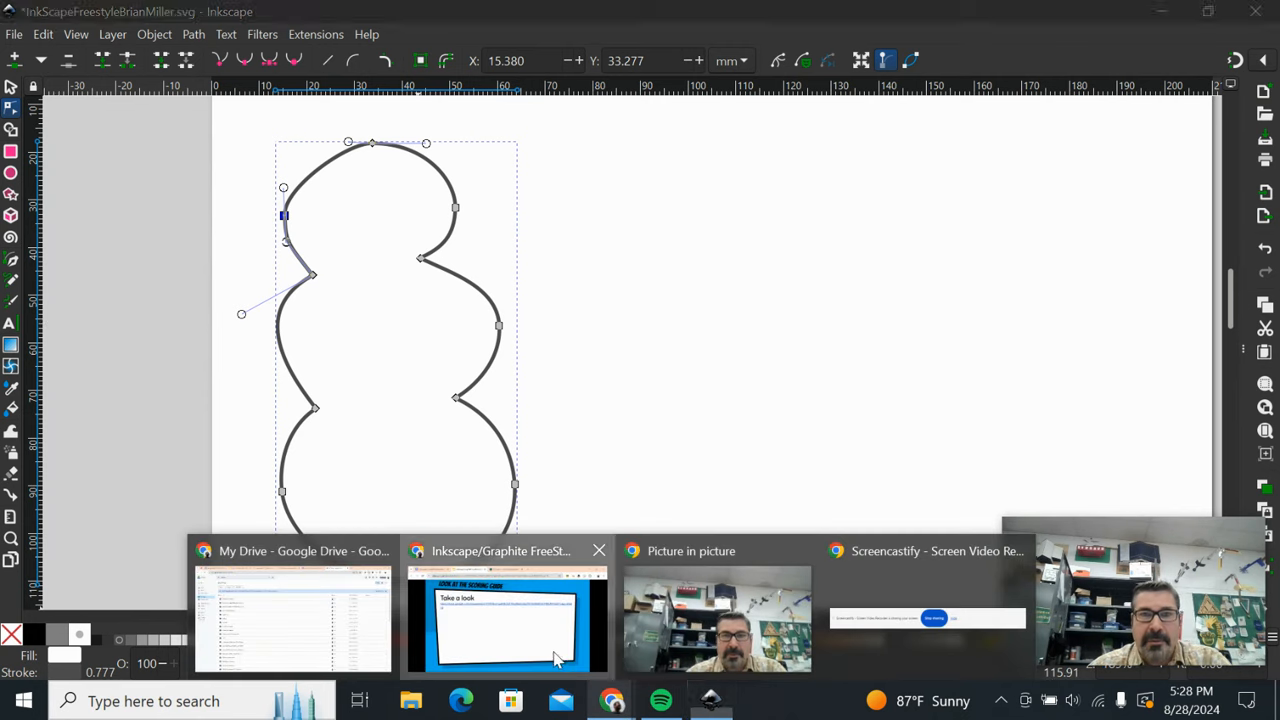
click(550, 648)
click(178, 22)
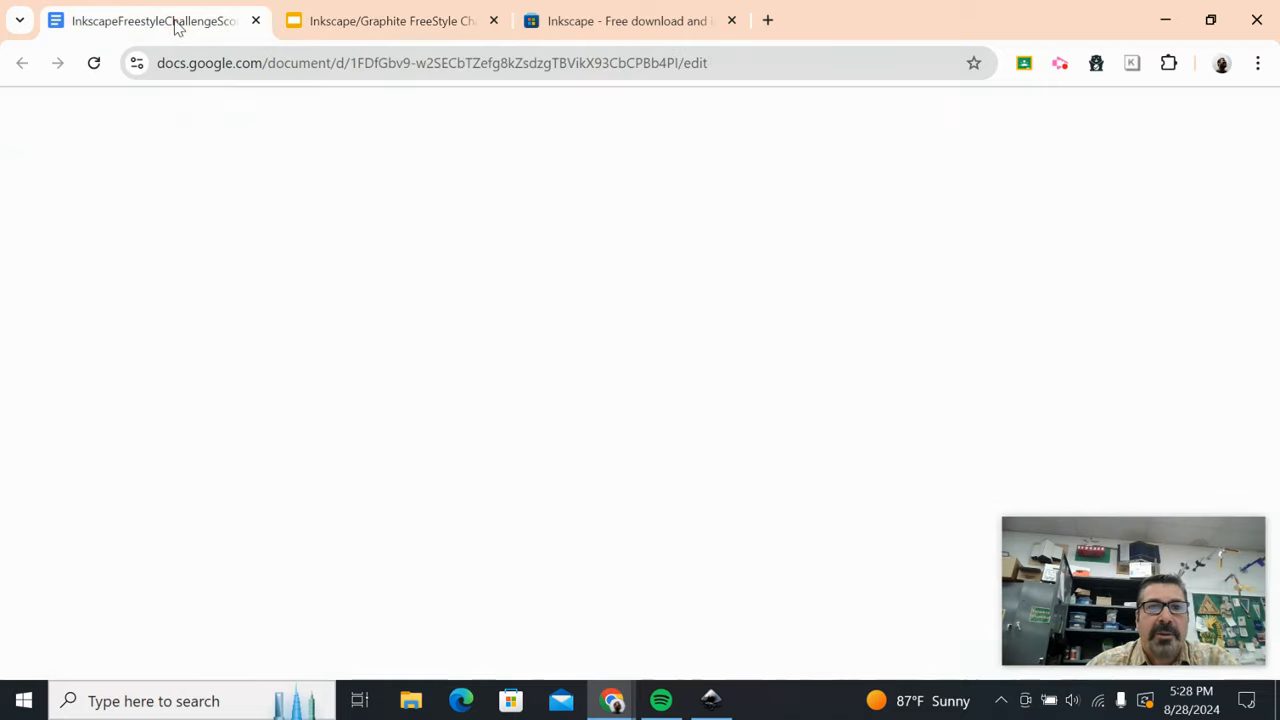
scroll(414, 400, down, 3)
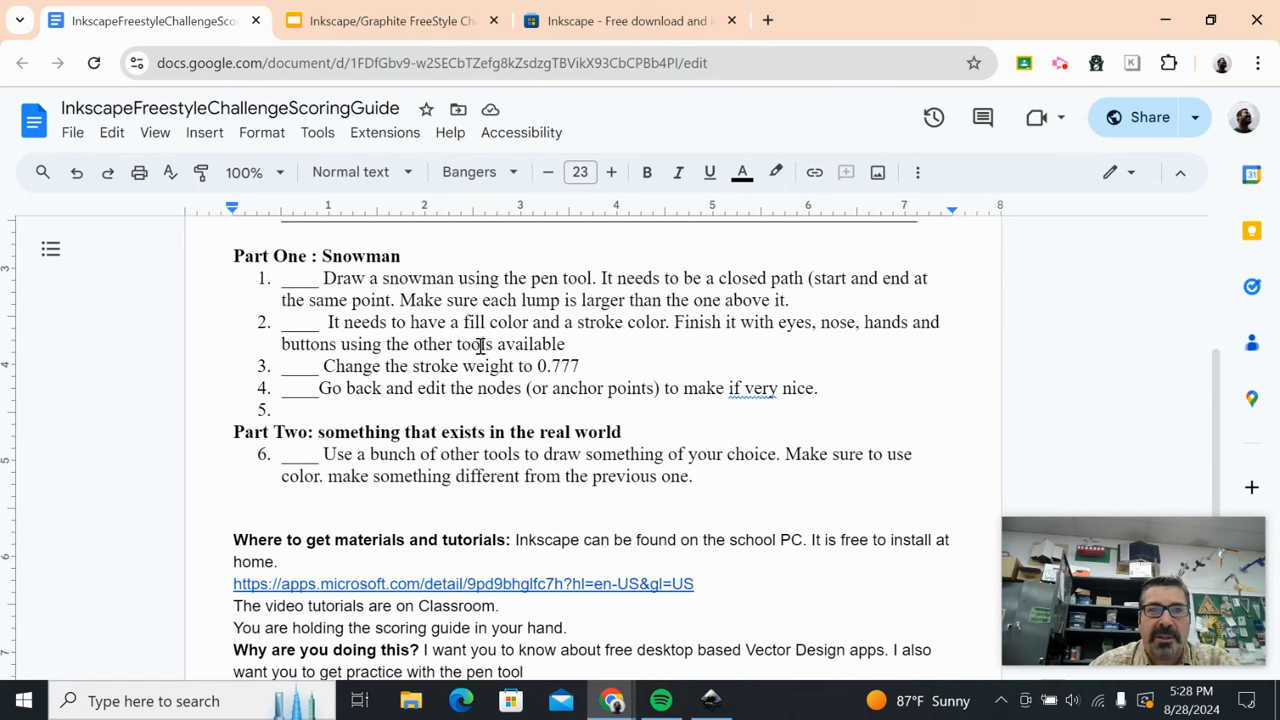
click(673, 322)
key(Return)
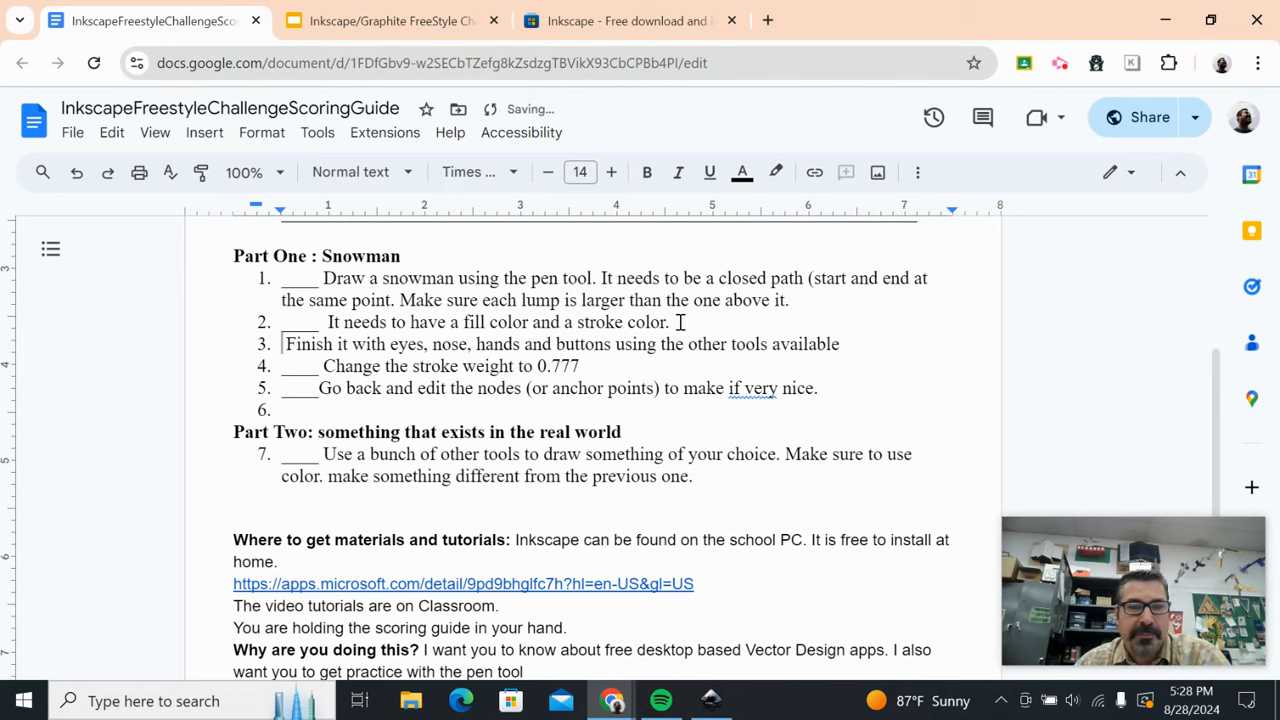
text(____)
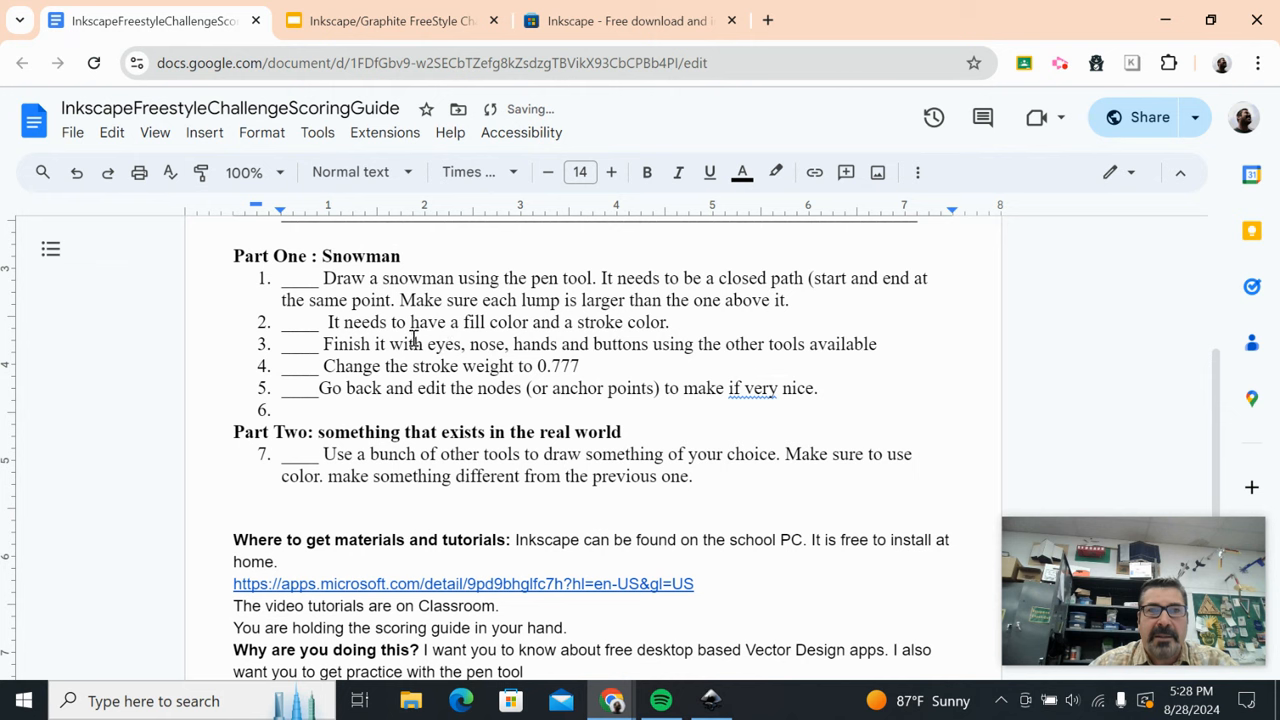
Step: Switch back to Inkscape and fill the snowman path with a very light gray
click(711, 700)
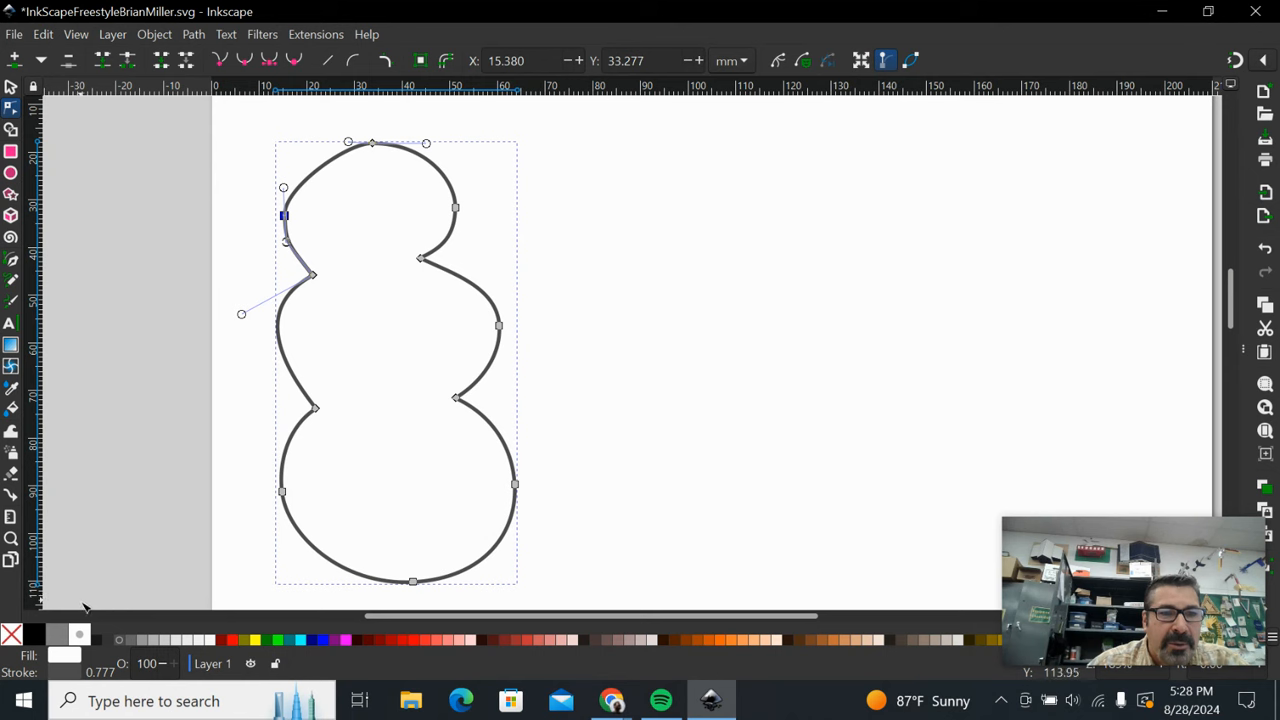
click(11, 87)
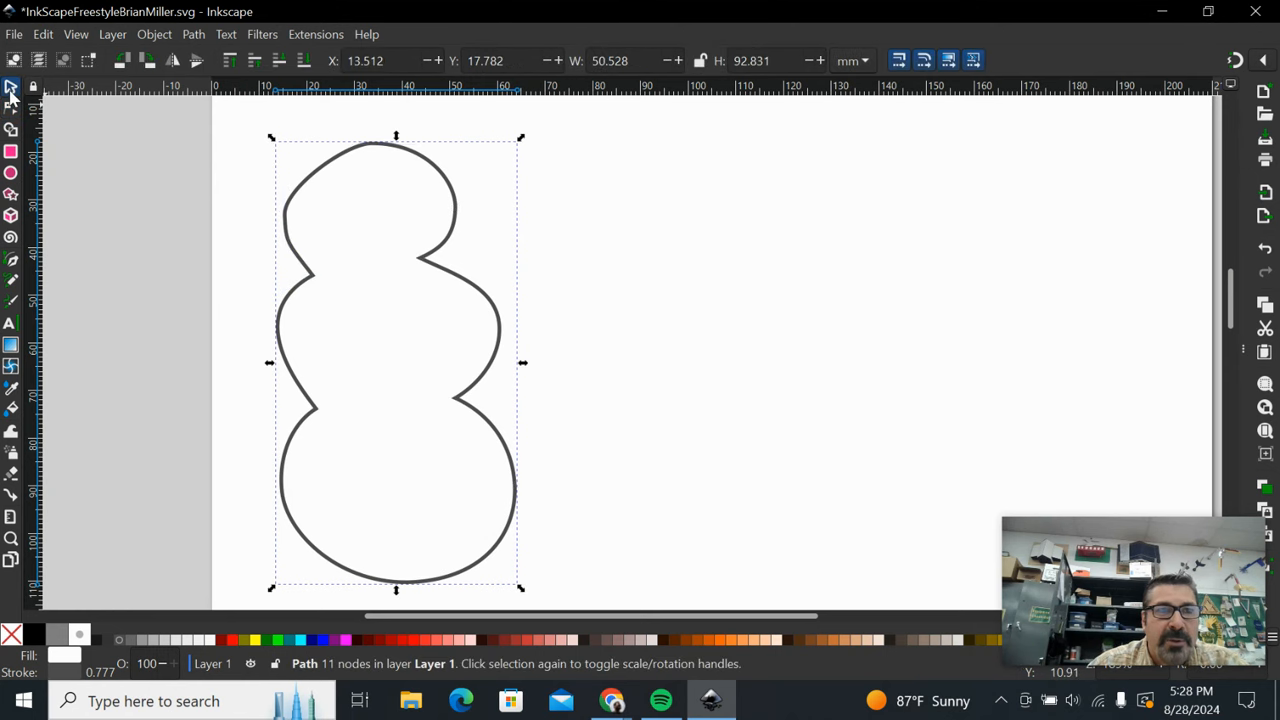
click(323, 175)
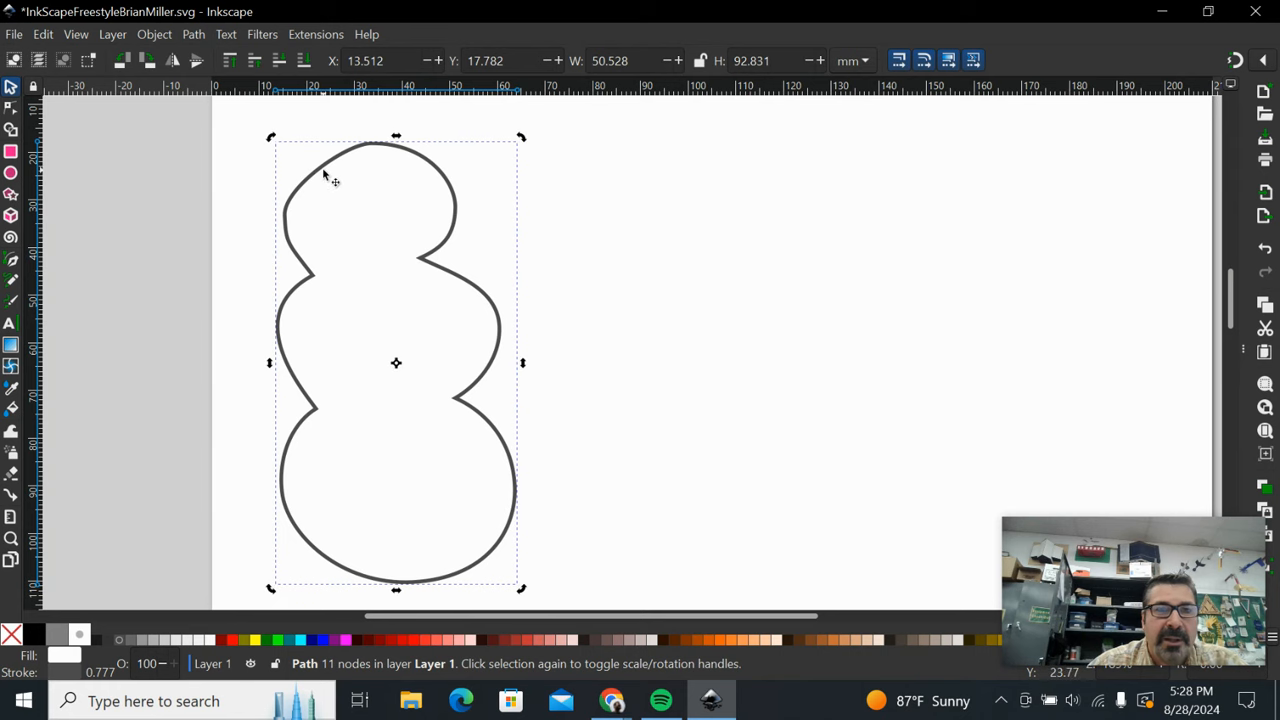
click(168, 641)
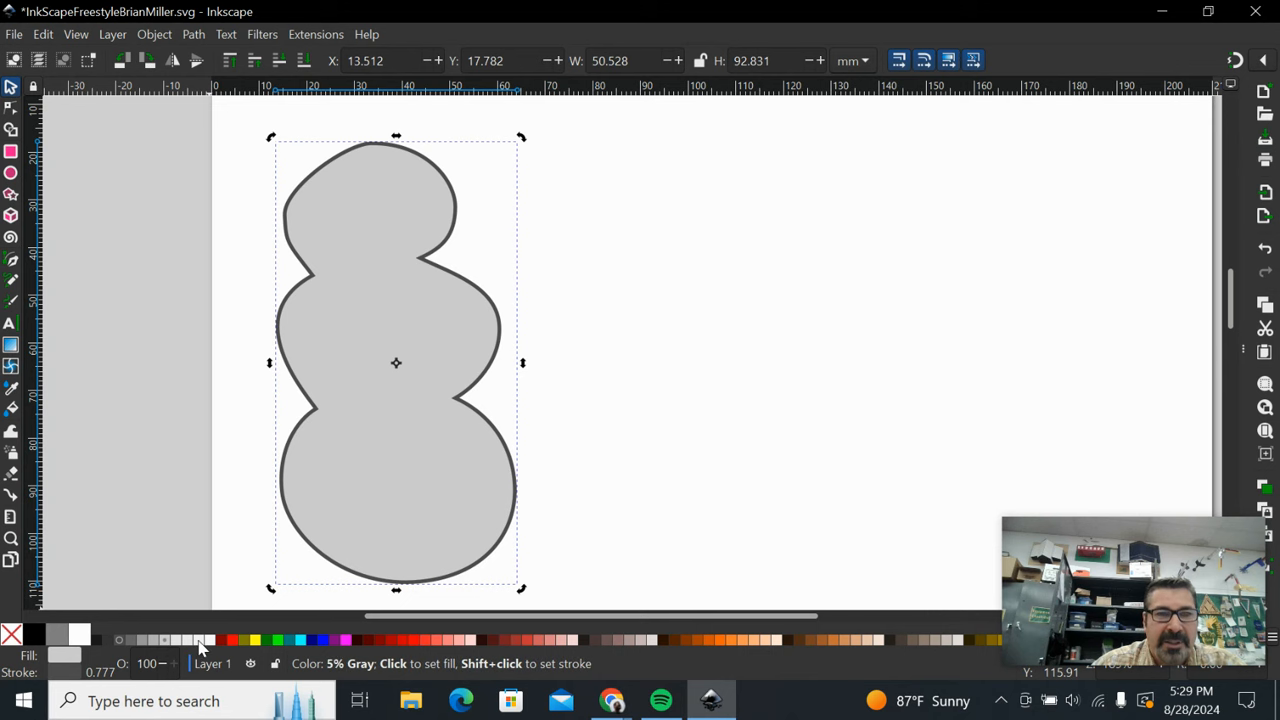
click(200, 643)
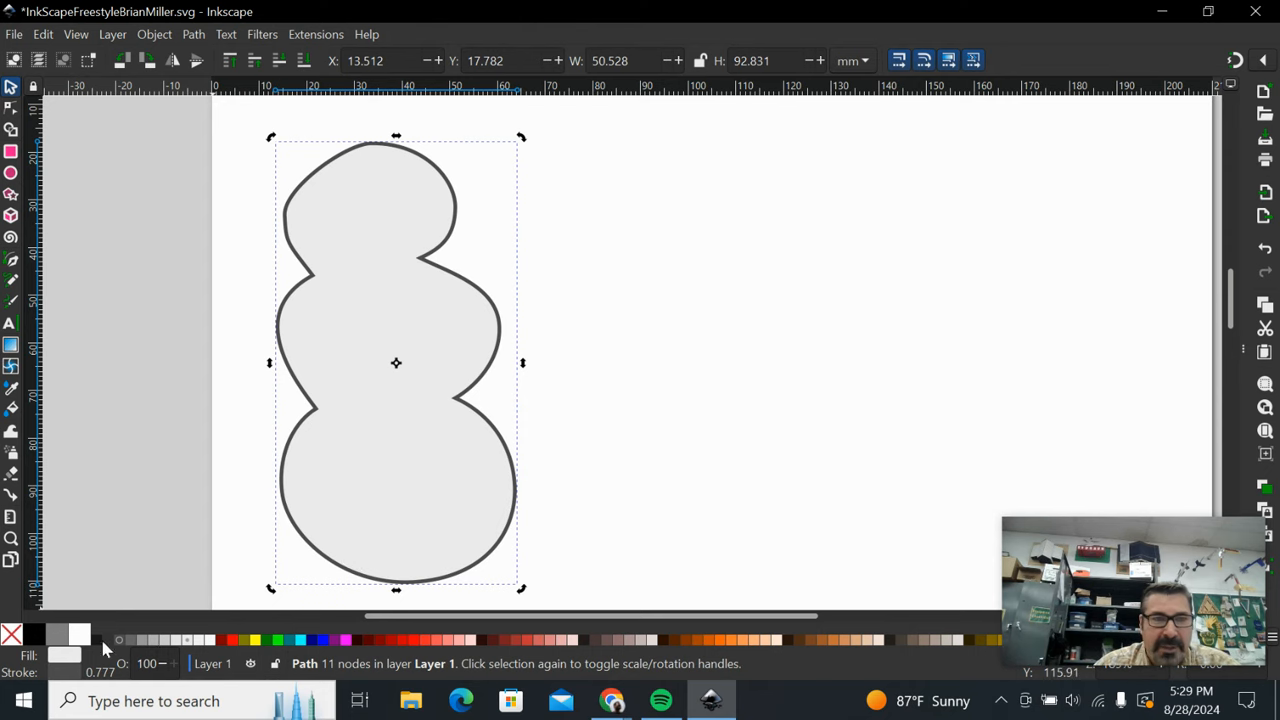
Step: Change the snowman outline's stroke color to magenta (HSL 300, 100, 50)
click(58, 674)
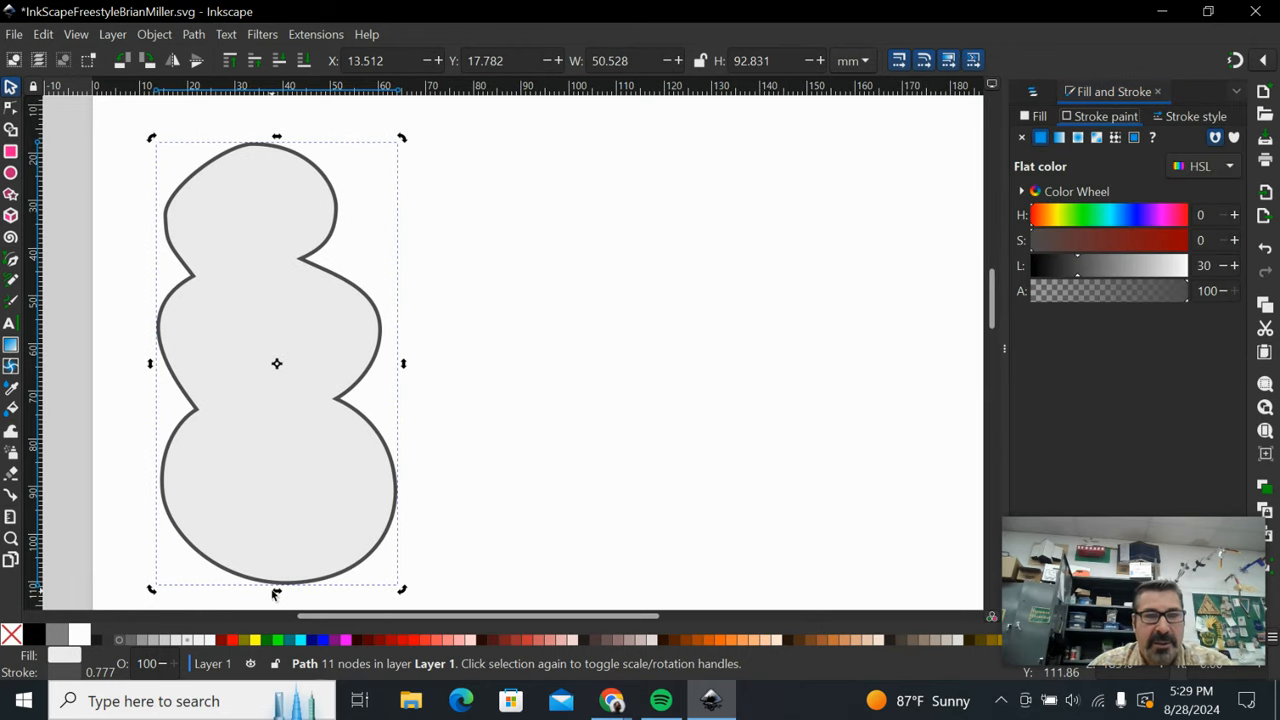
shift+click(347, 643)
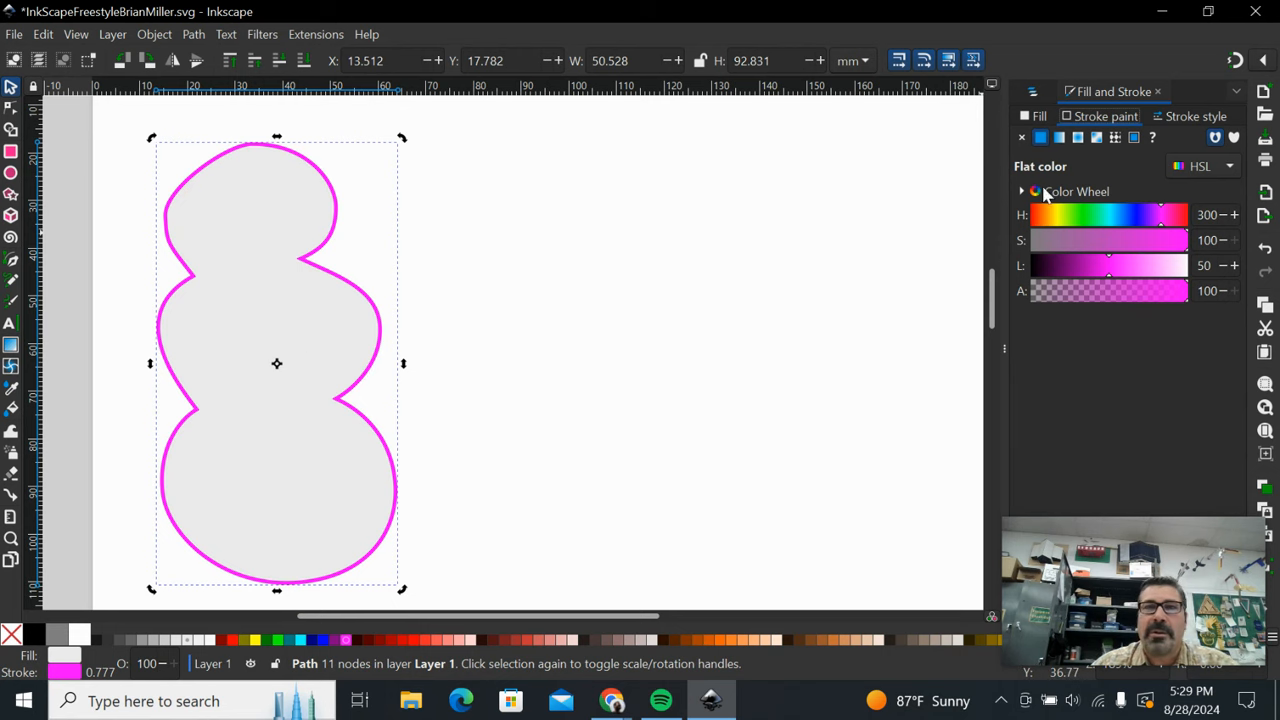
Step: Set the snowman outline's stroke width to 0.777 mm
click(1188, 118)
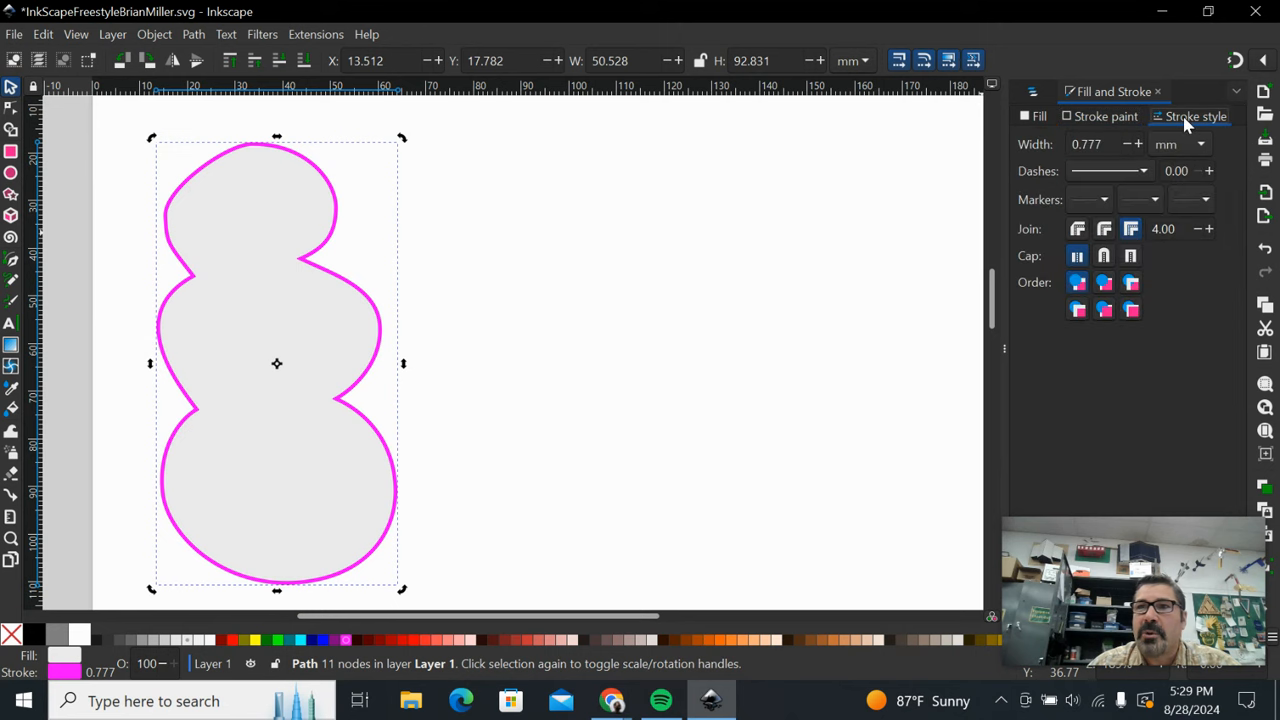
click(1124, 143)
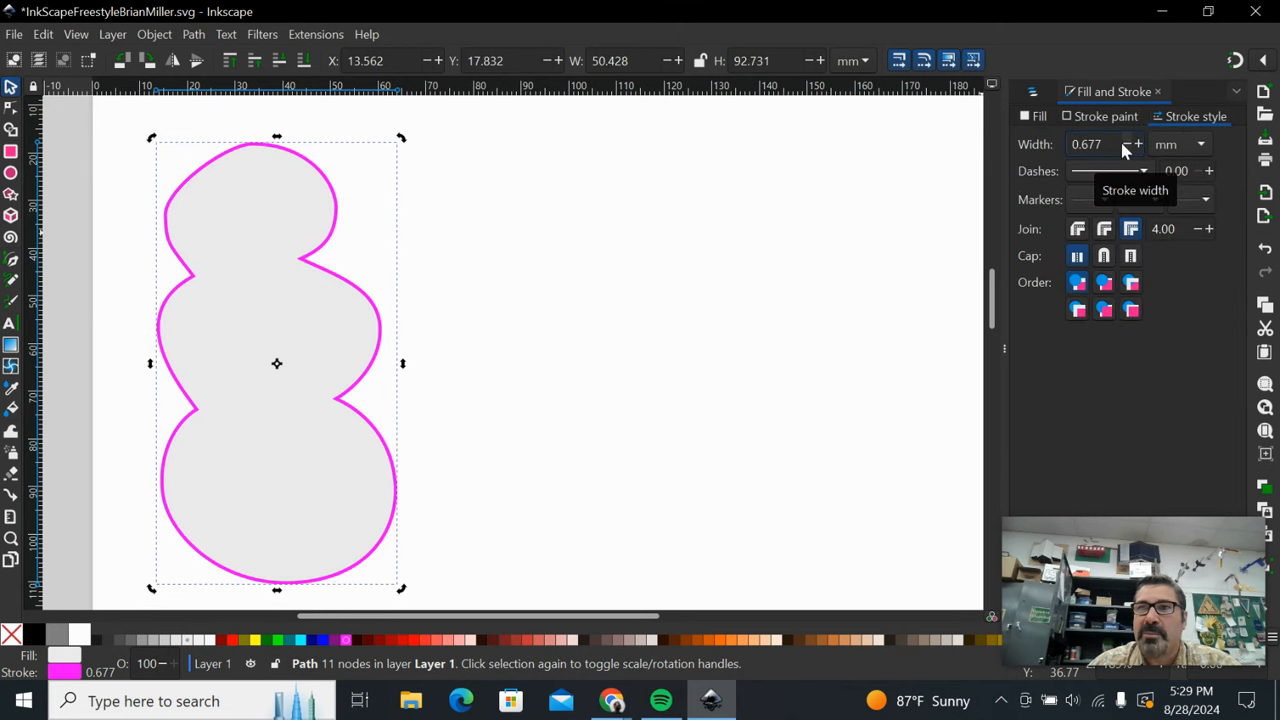
click(1127, 146)
click(1127, 147)
drag(1104, 148, 1056, 155)
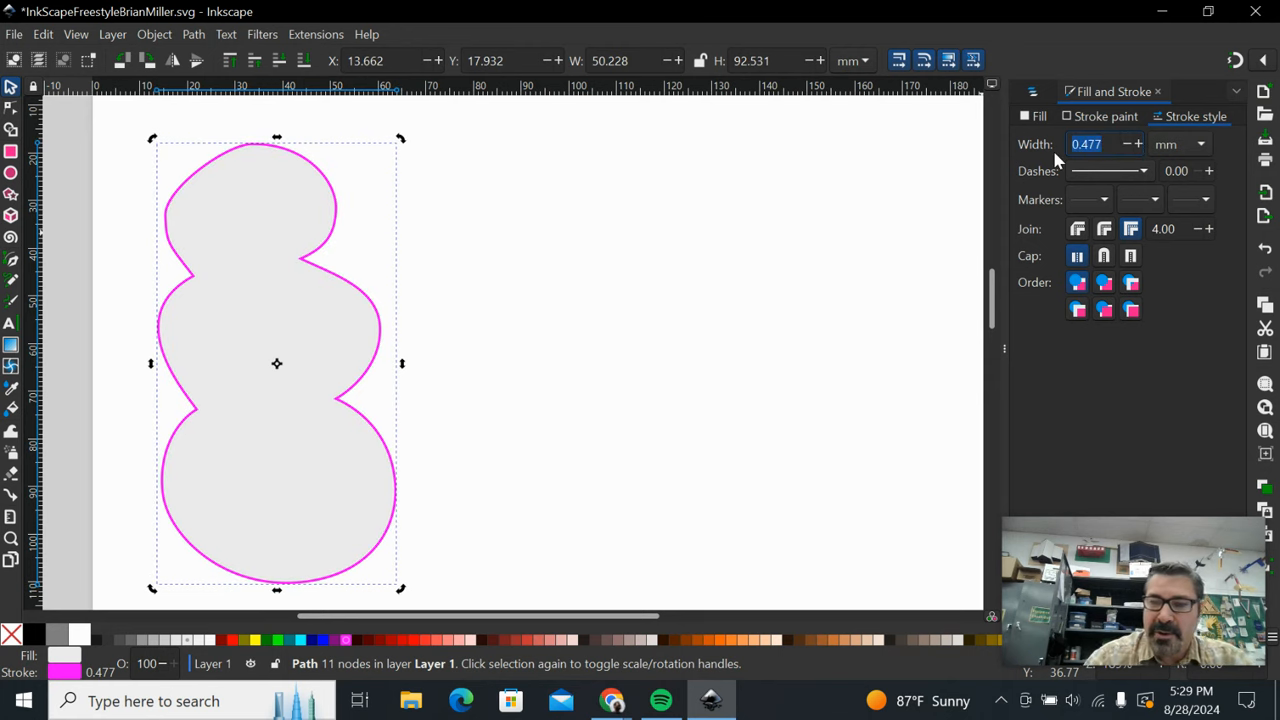
key(BackSpace)
text(.55)
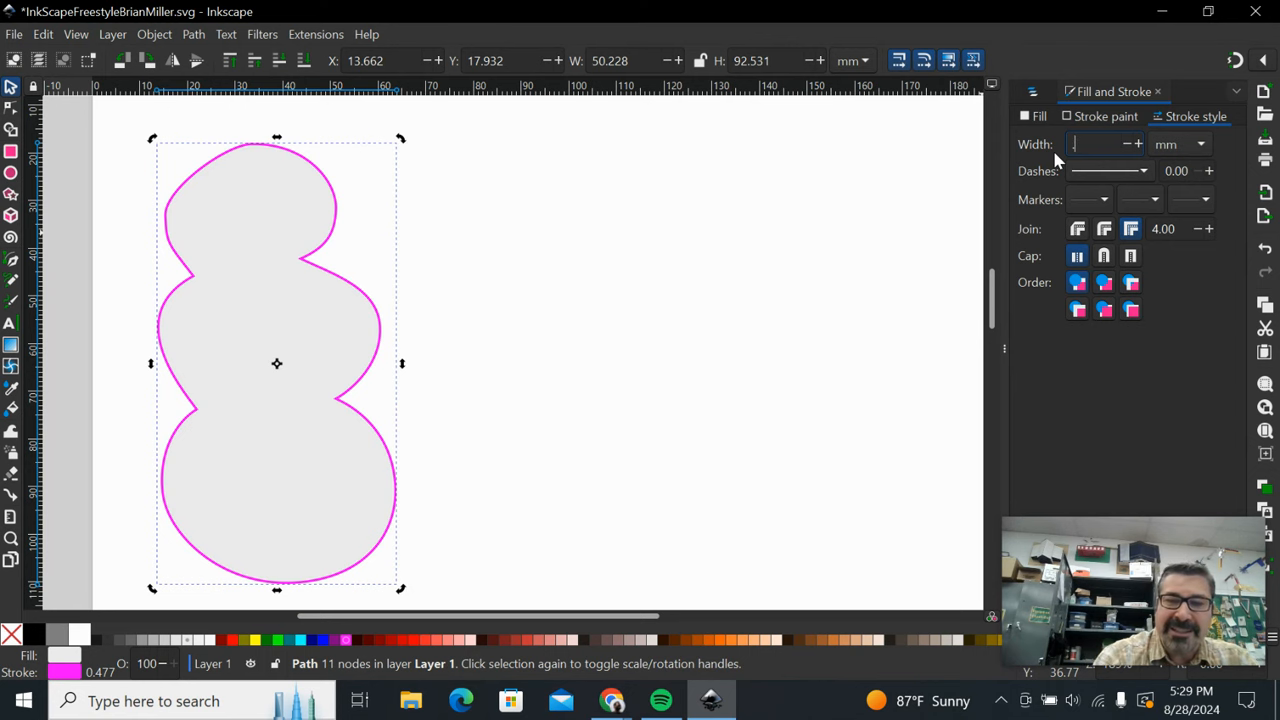
text(.777)
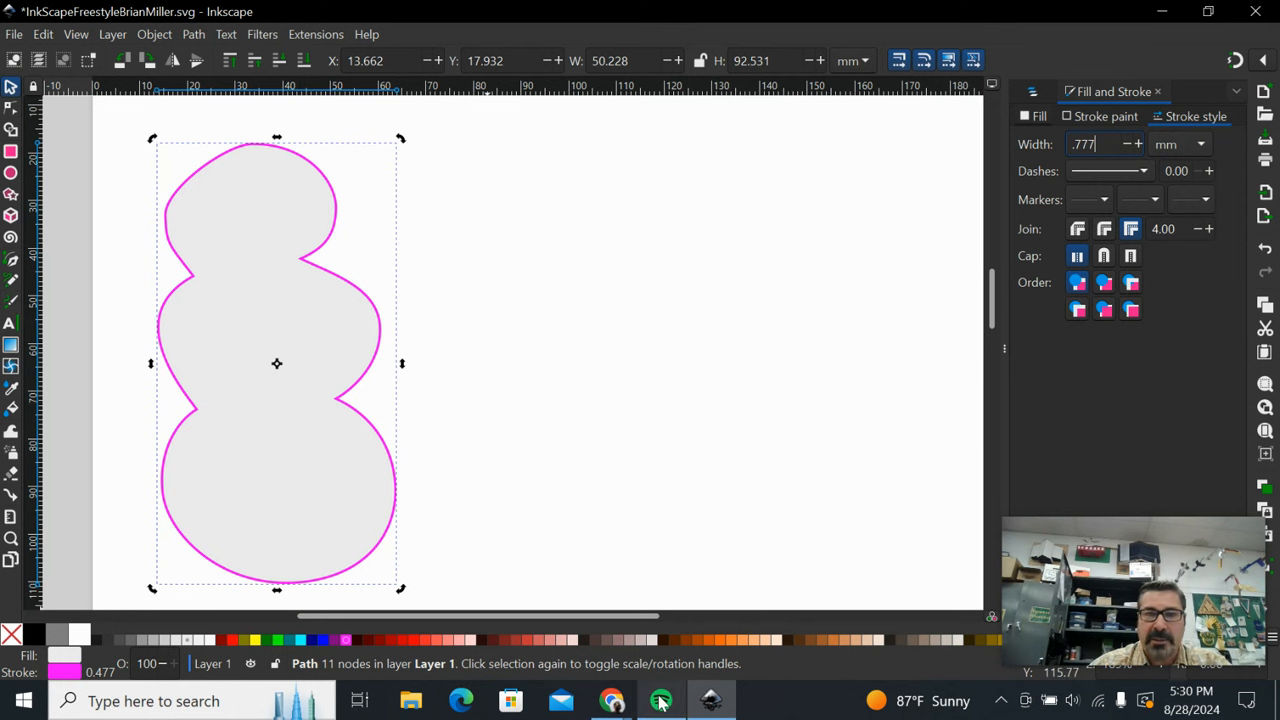
Step: Switch to the scoring guide in Google Docs and correct item 5 to read "to make them very nice"
mouse_move(605, 708)
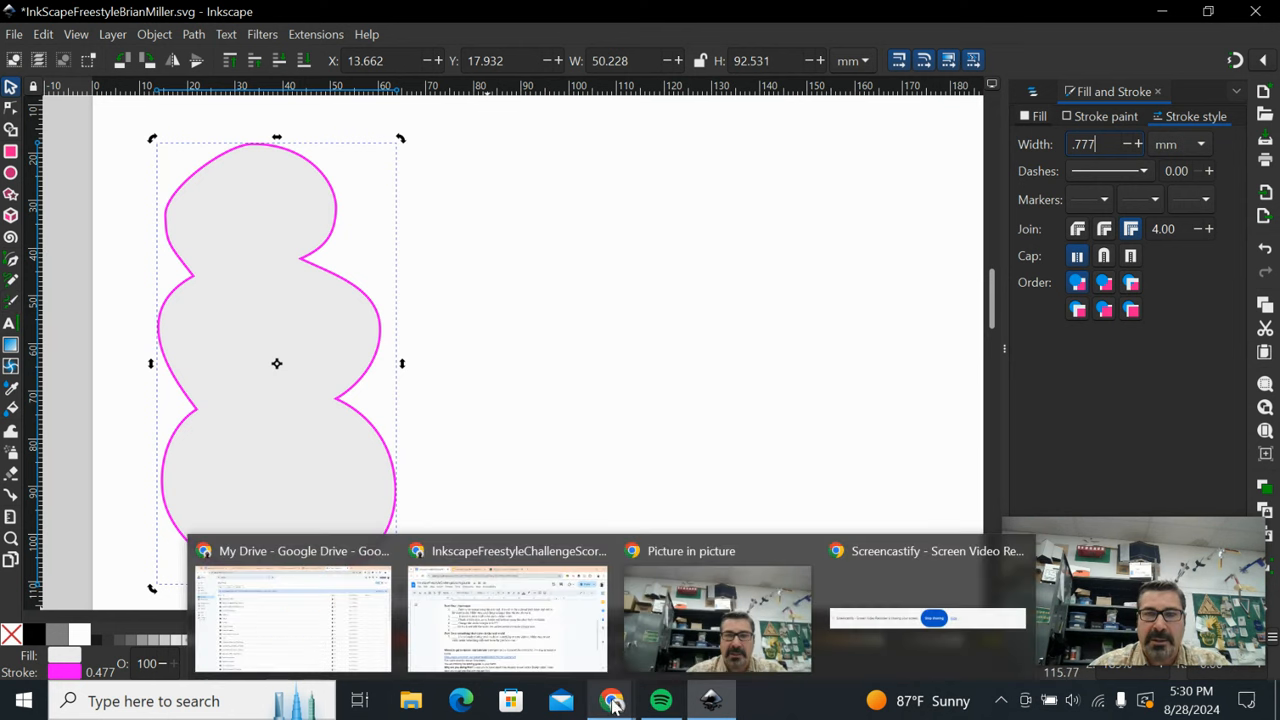
click(563, 650)
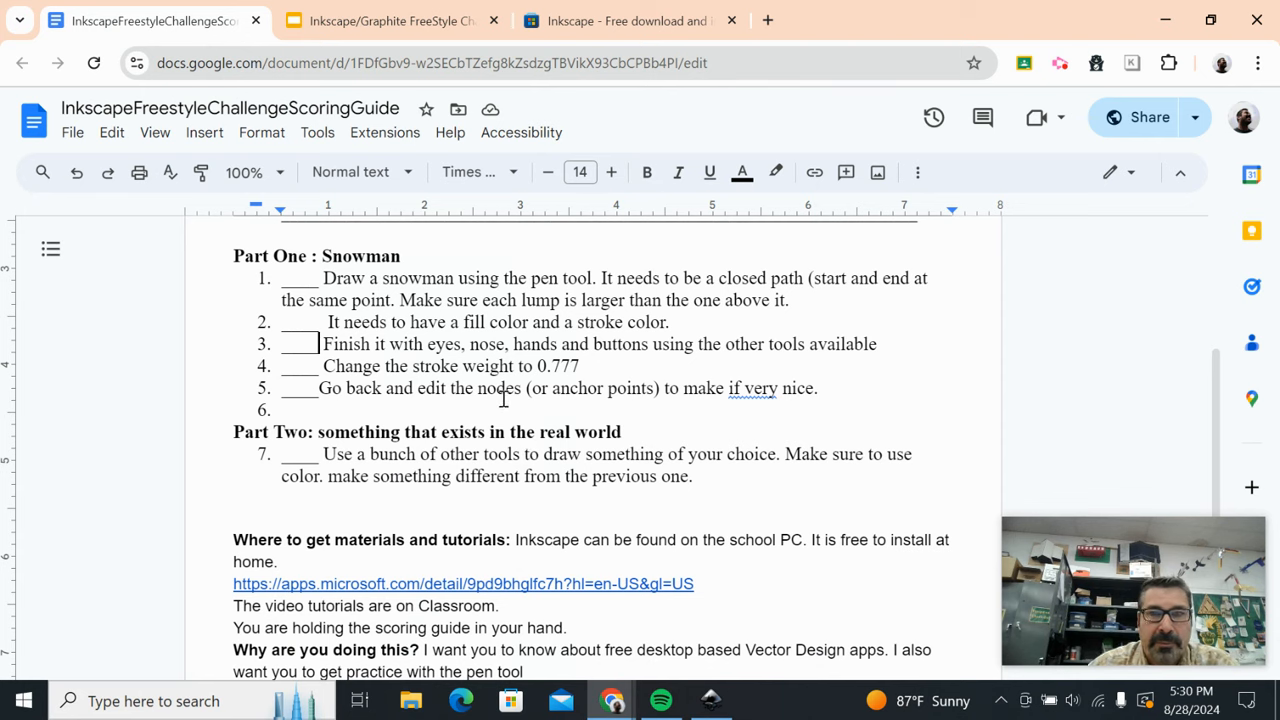
click(752, 390)
click(803, 448)
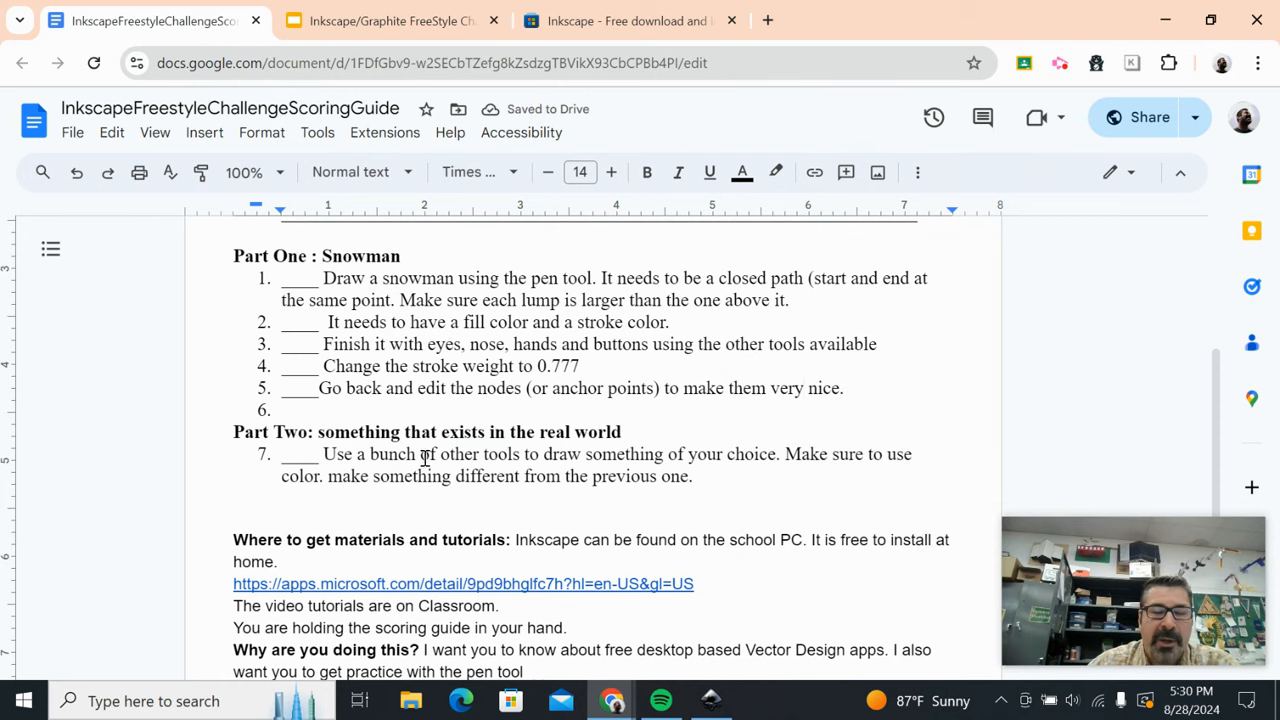
Step: Capitalize "Make" at the start of the sentence "Make something different from the previous one" in item 7
scroll(423, 455, down, 2)
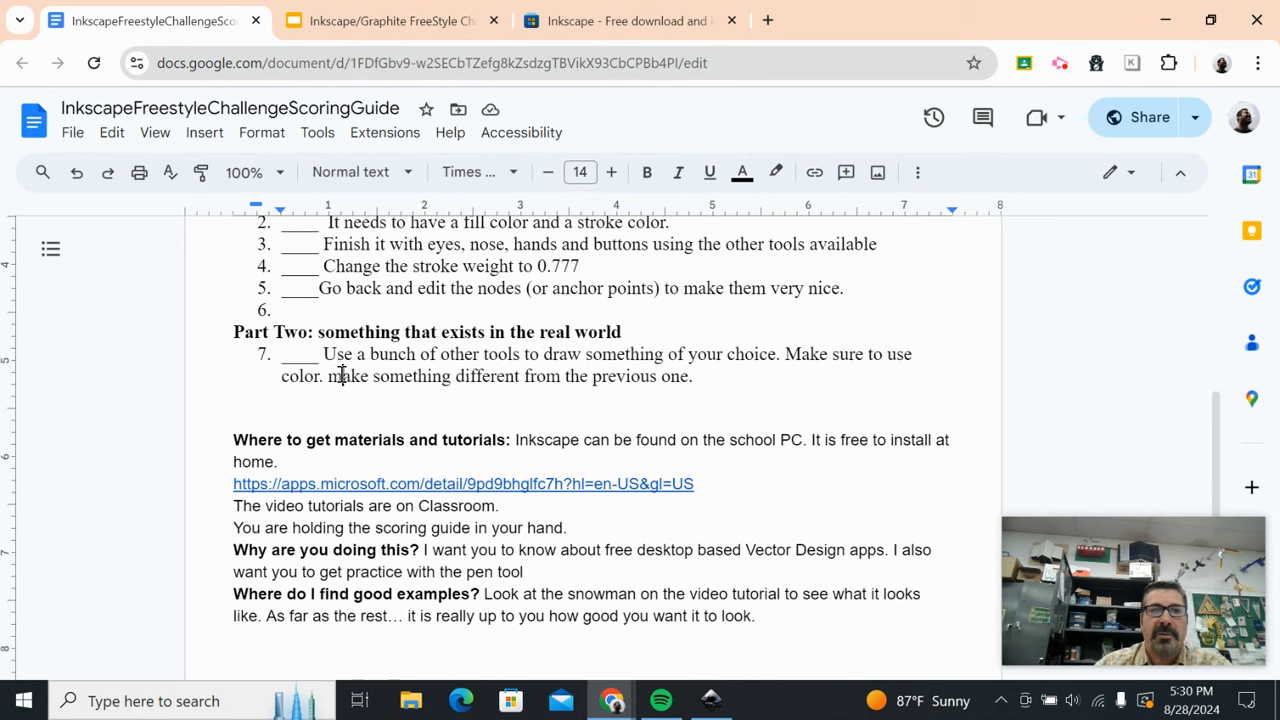
key(BackSpace)
text(M)
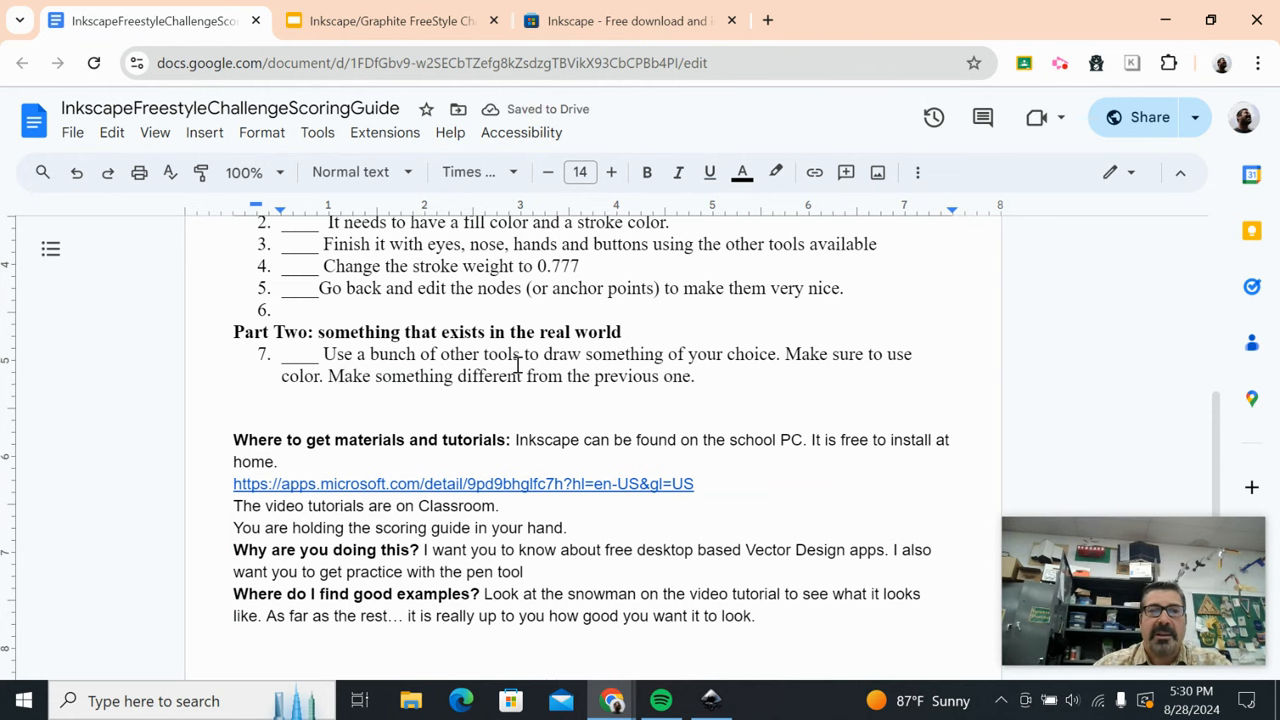
Step: Switch back to Inkscape and save the snowman drawing under its existing file name
click(711, 700)
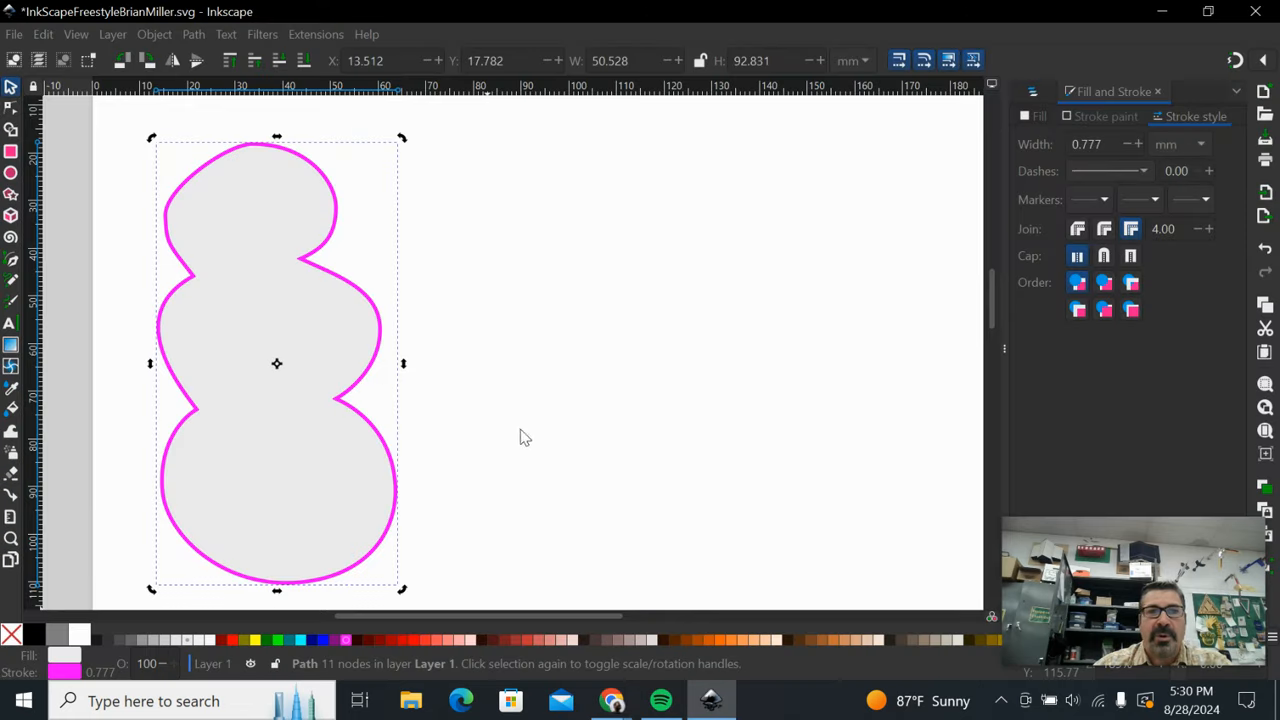
click(17, 38)
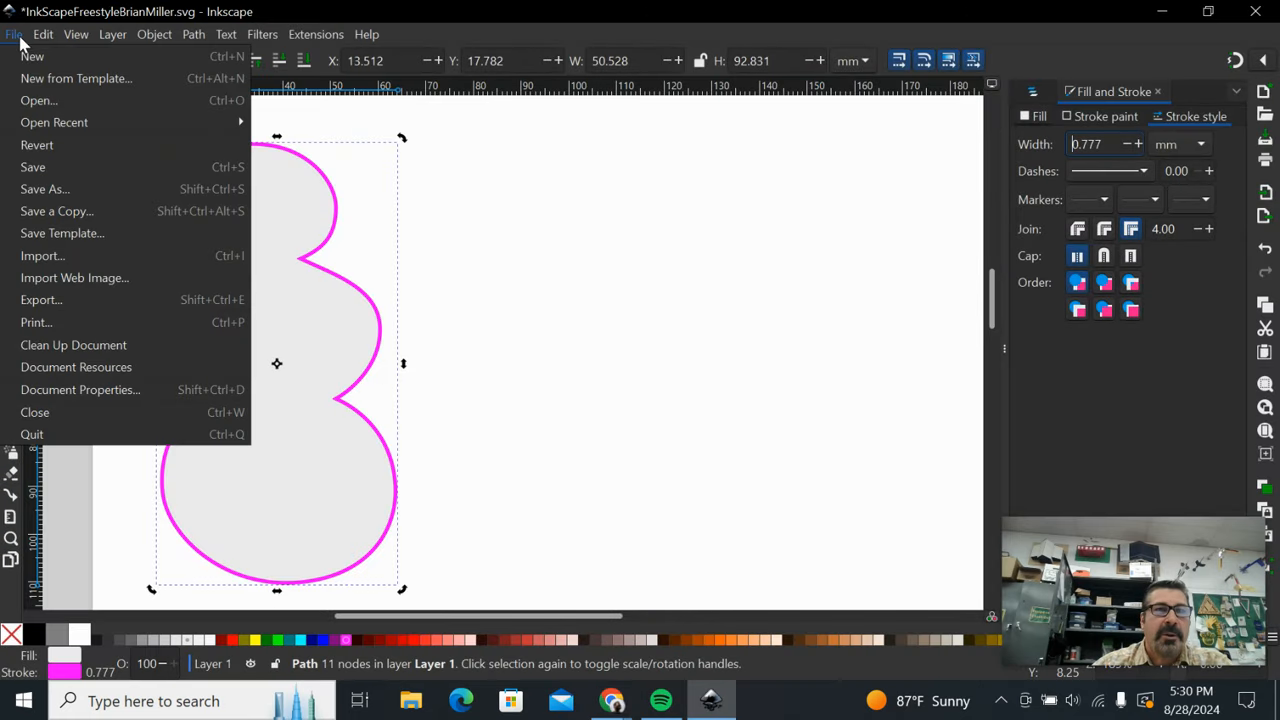
click(55, 167)
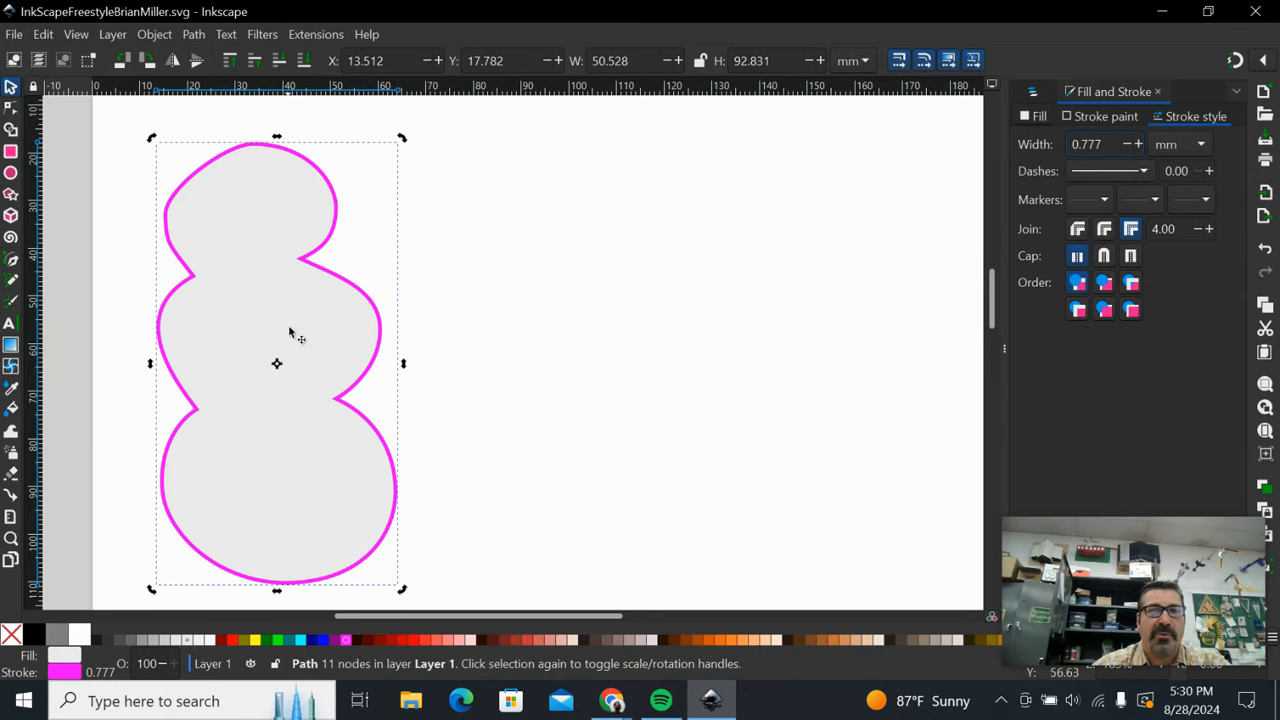
Step: Rotate the snowman a few degrees clockwise so that it stands more upright
drag(397, 145, 396, 180)
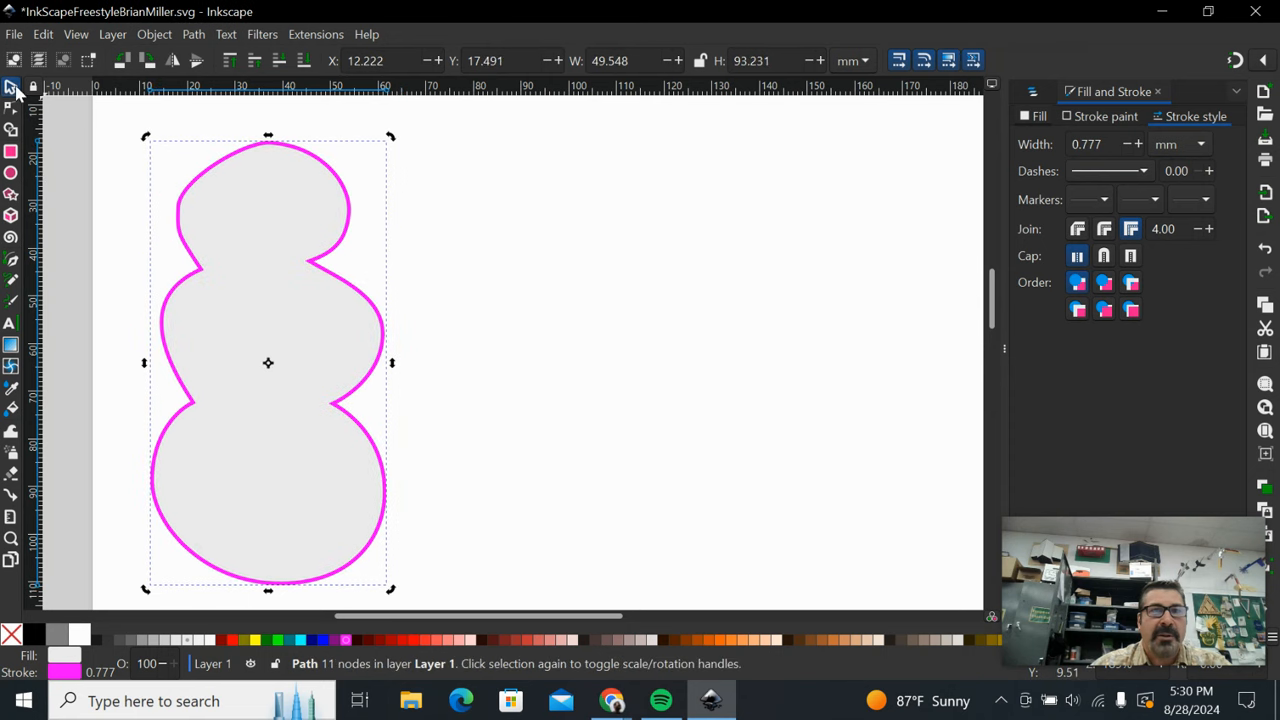
drag(145, 137, 240, 233)
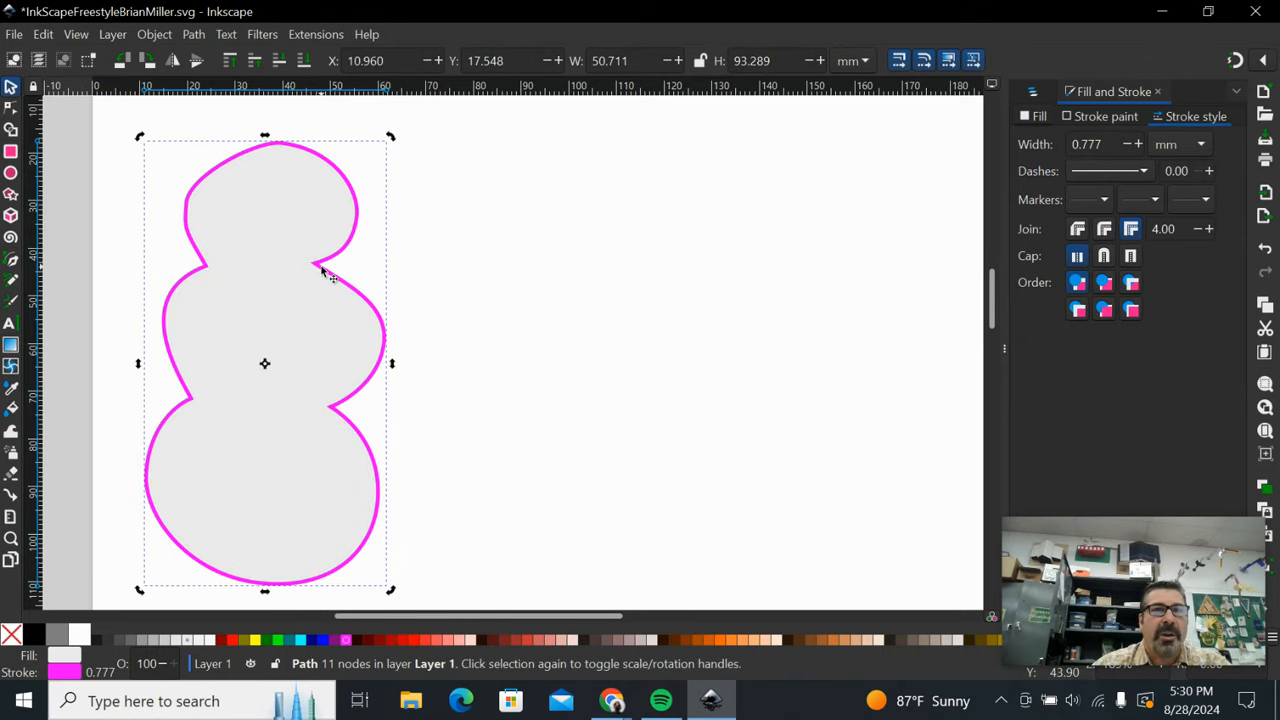